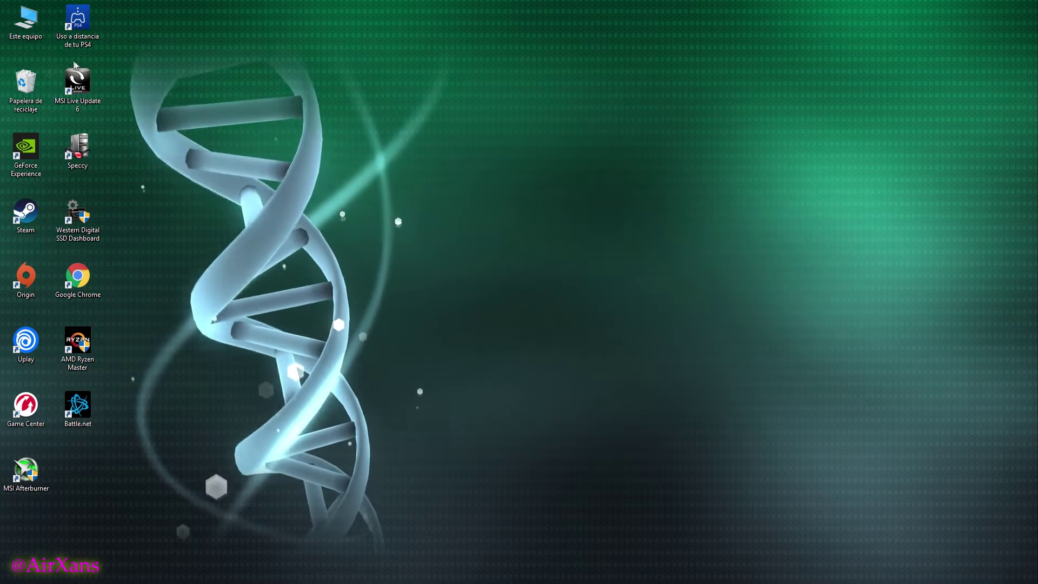
Open the Windows.old folder on Disco local (C:).
{"action": "double_click", "coordinate": [13, 24]}
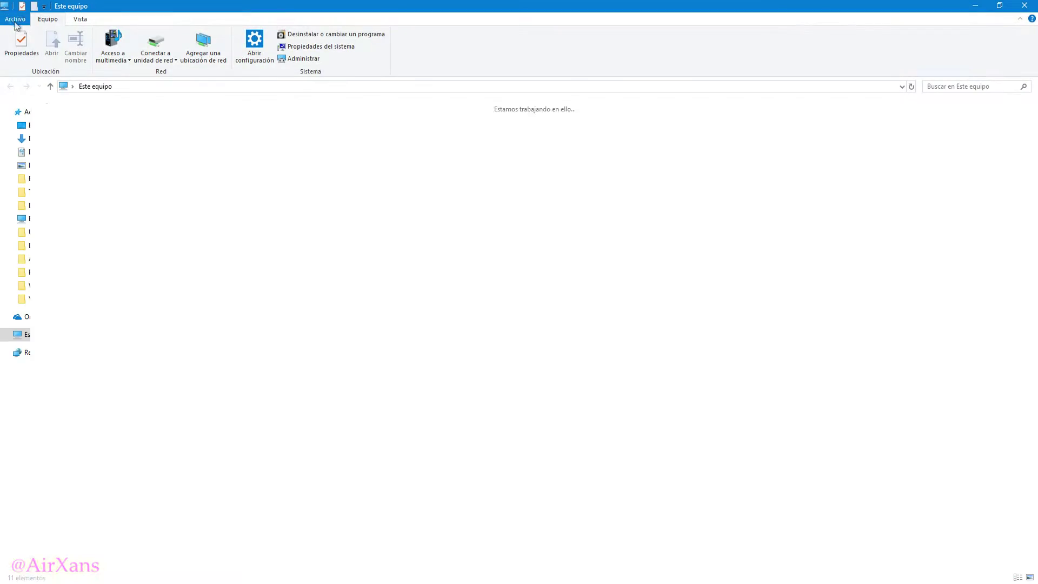
{"action": "double_click", "coordinate": [123, 185]}
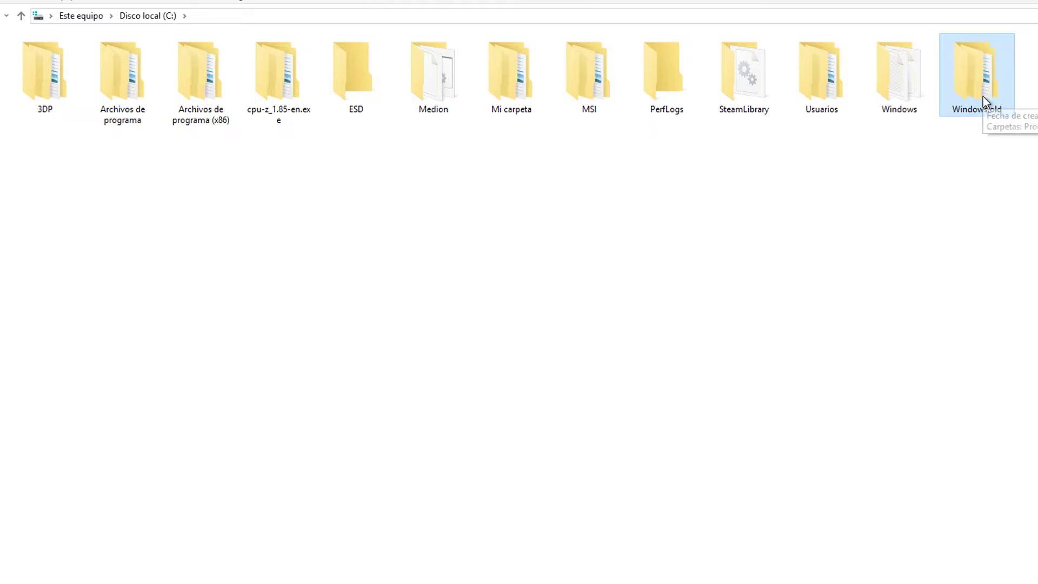
{"action": "double_click", "coordinate": [984, 96]}
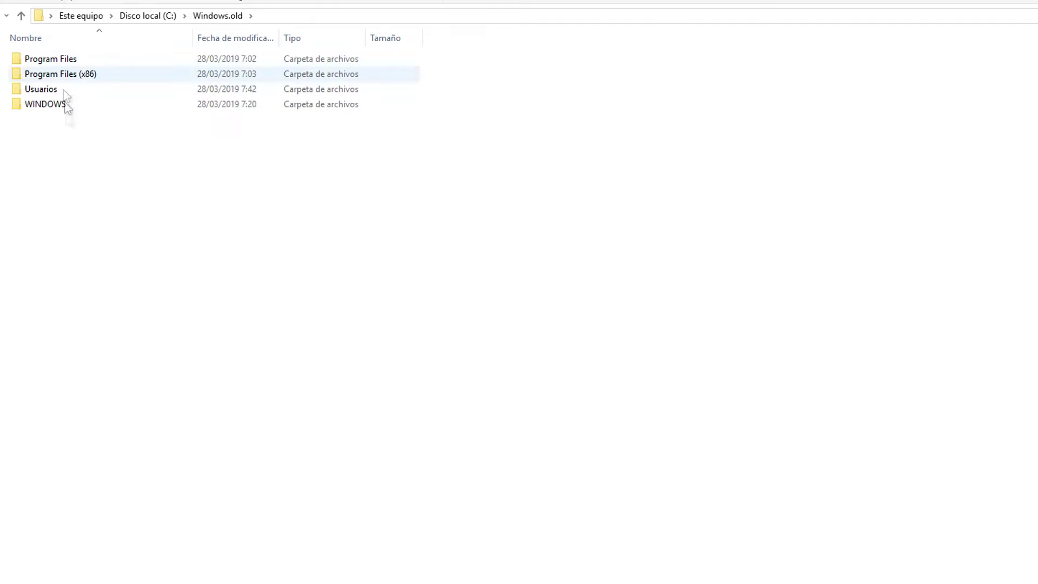
{"action": "left_click", "coordinate": [150, 16]}
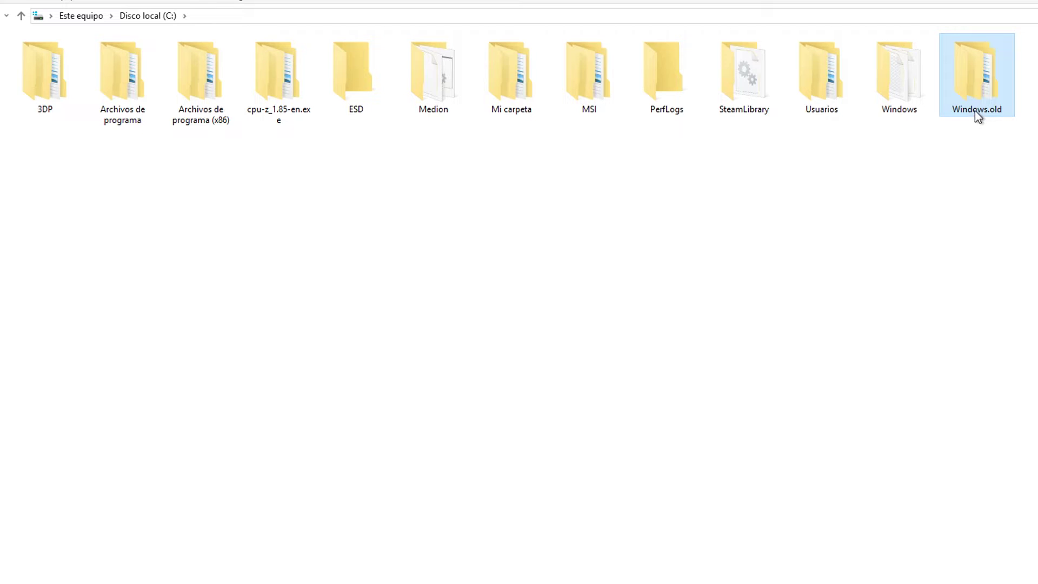
{"action": "double_click", "coordinate": [976, 81]}
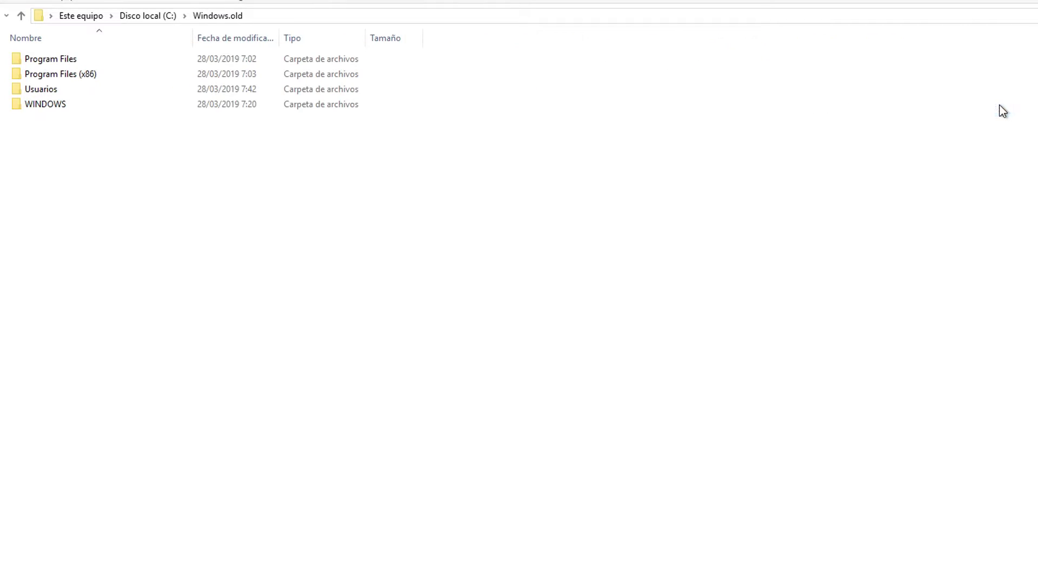
Look through the WINDOWS subfolder inside Windows.old, and go back to the root of drive C:.
{"action": "double_click", "coordinate": [47, 103]}
{"action": "scroll", "coordinate": [99, 133], "scroll_direction": "down", "scroll_amount": 3}
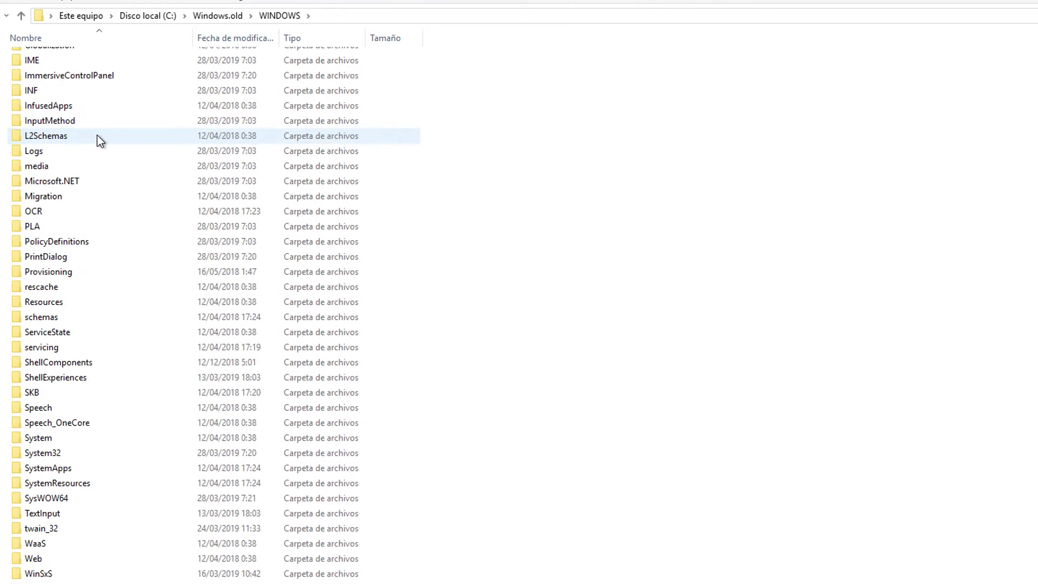
{"action": "scroll", "coordinate": [100, 140], "scroll_direction": "up", "scroll_amount": 3}
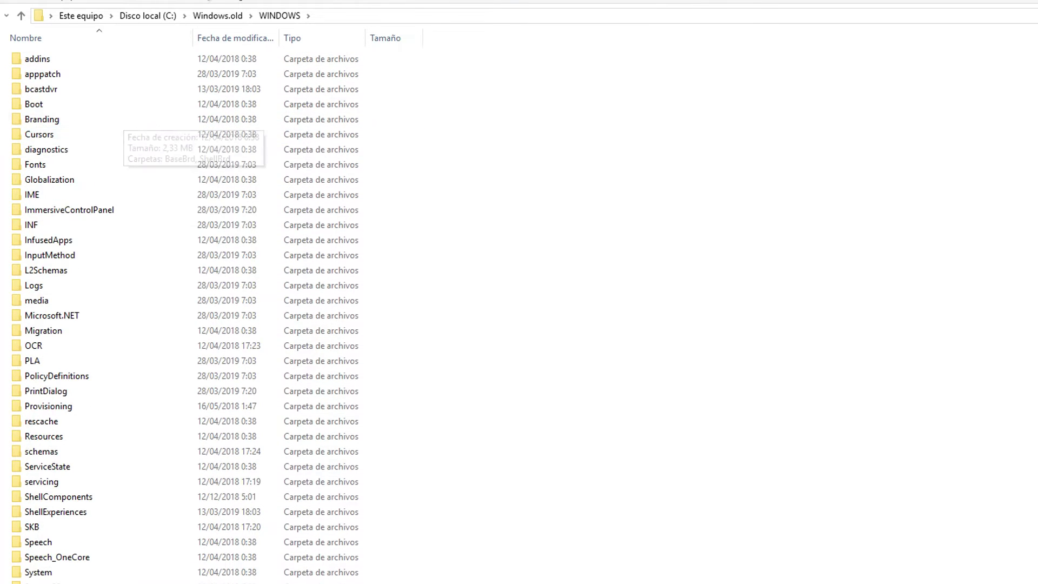
{"action": "left_click", "coordinate": [210, 17]}
{"action": "left_click", "coordinate": [160, 18]}
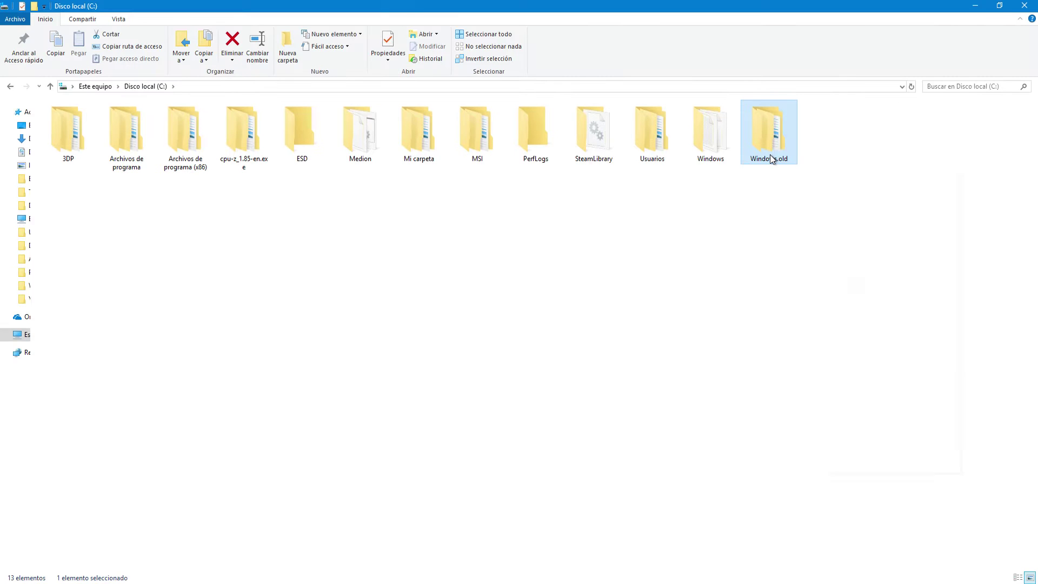
Check the size of the Windows.old folder in its properties.
{"action": "right_click", "coordinate": [772, 159]}
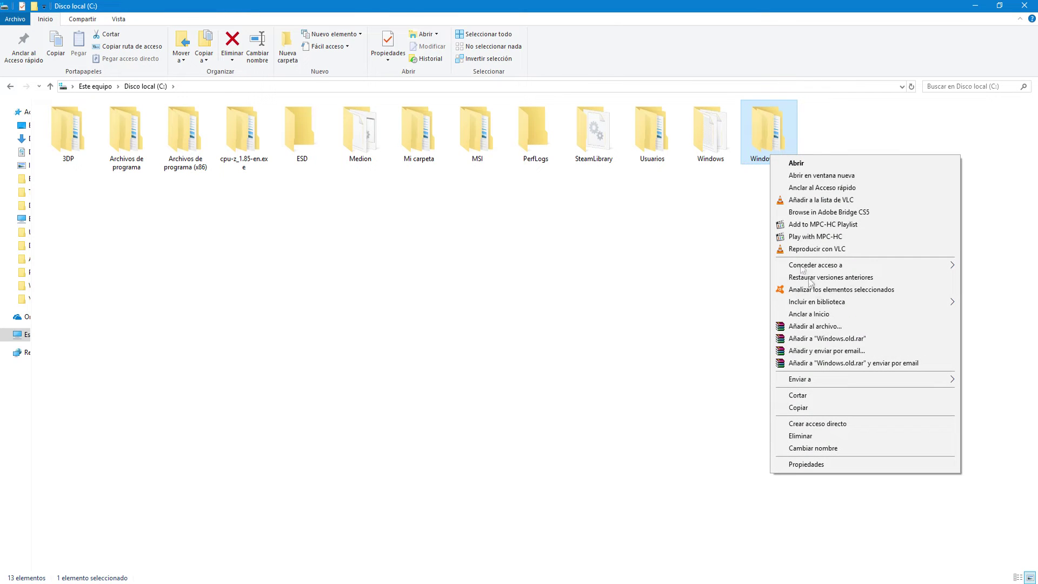
{"action": "left_click", "coordinate": [825, 465]}
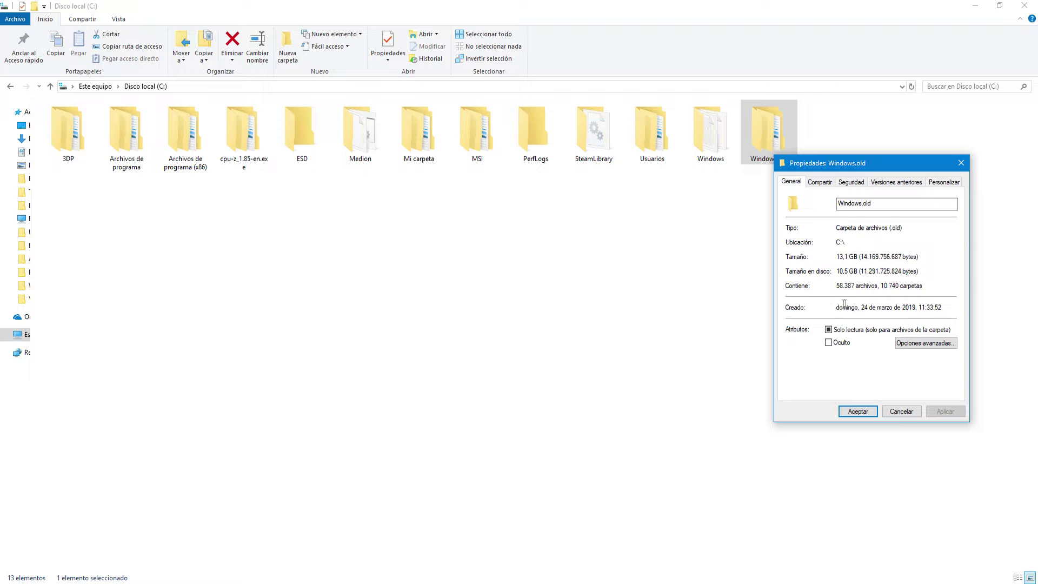
{"action": "left_click", "coordinate": [960, 164]}
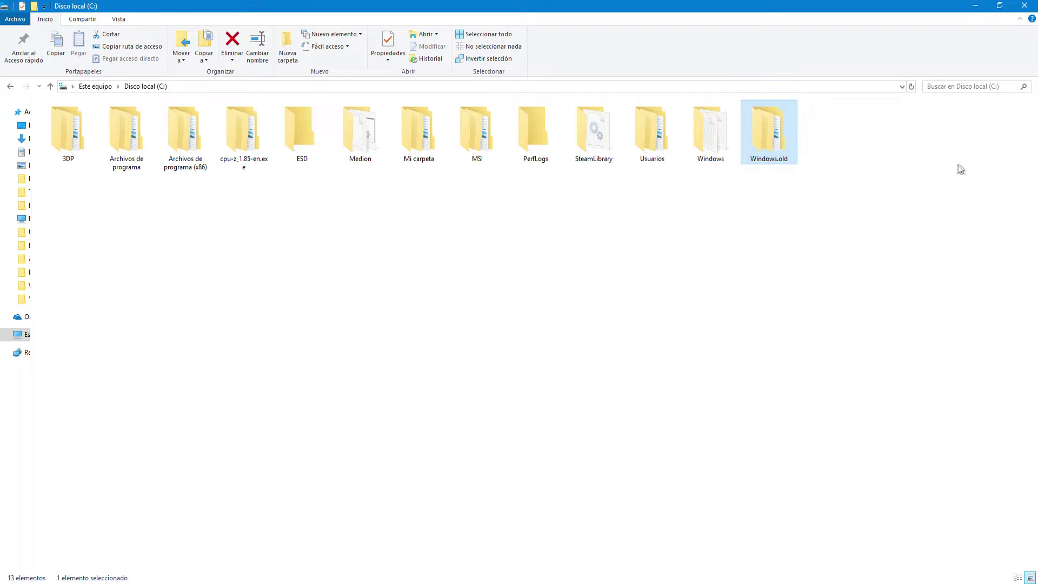
{"action": "right_click", "coordinate": [782, 146]}
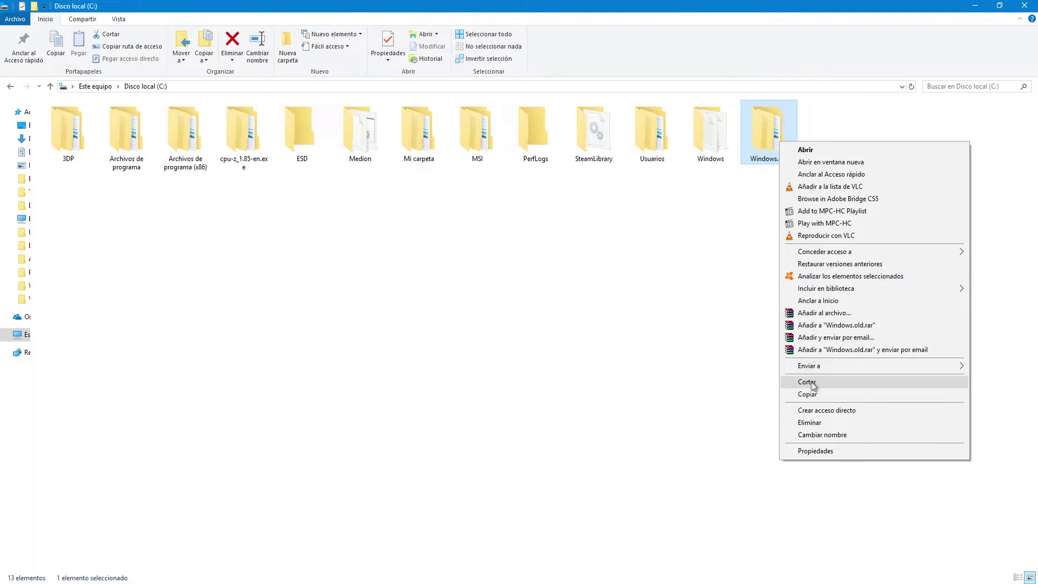
{"action": "left_click", "coordinate": [822, 423]}
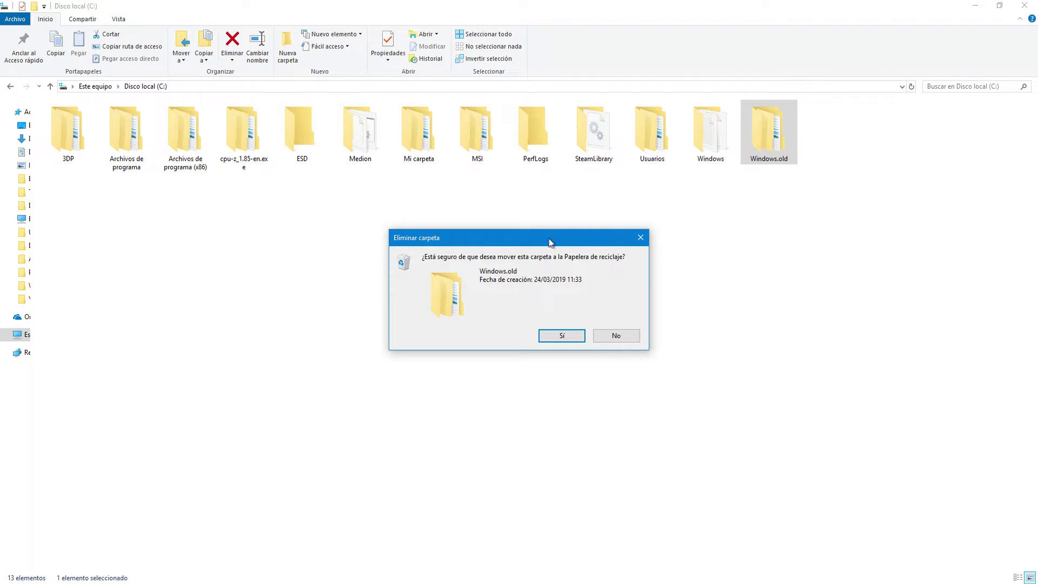
{"action": "left_click", "coordinate": [614, 341]}
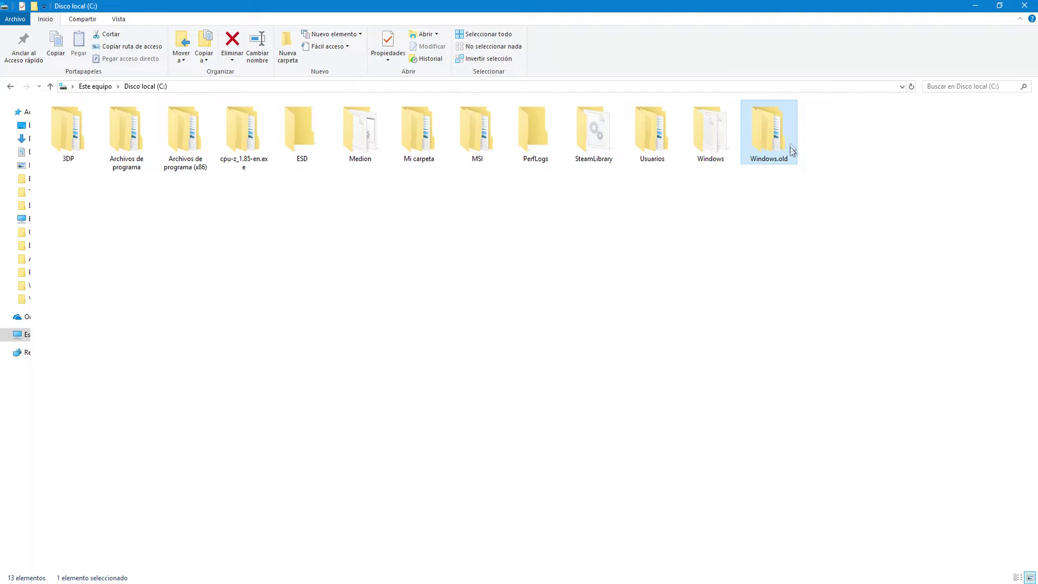
Close the folder window, search the system for "Liberador de espacio en disco" and open the tool.
{"action": "left_click", "coordinate": [1023, 5]}
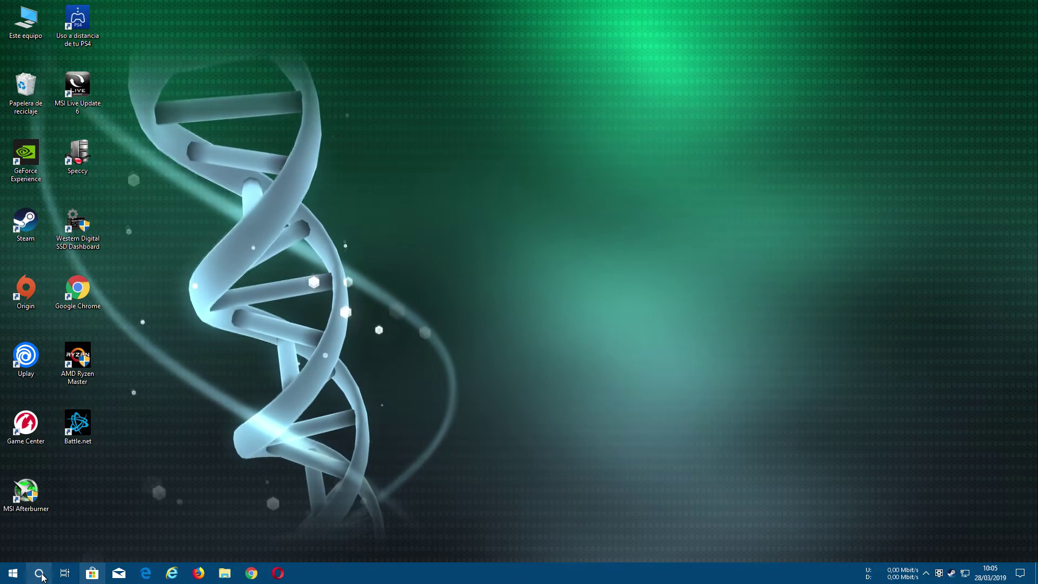
{"action": "left_click", "coordinate": [39, 574]}
{"action": "type", "text": "Libe"}
{"action": "type", "text": "rador"}
{"action": "type", "text": " de espacio en disco"}
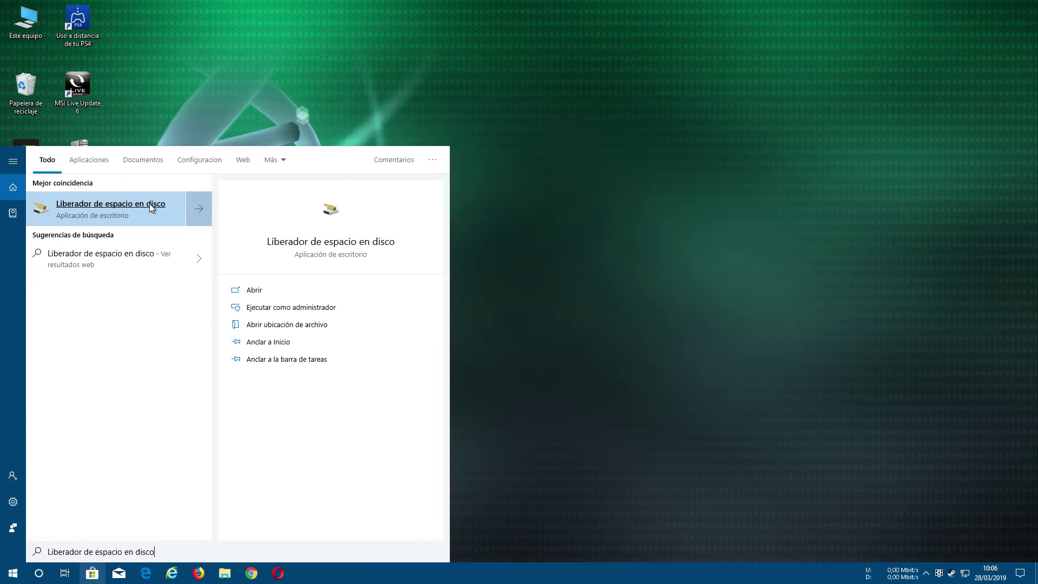
{"action": "left_click", "coordinate": [150, 203]}
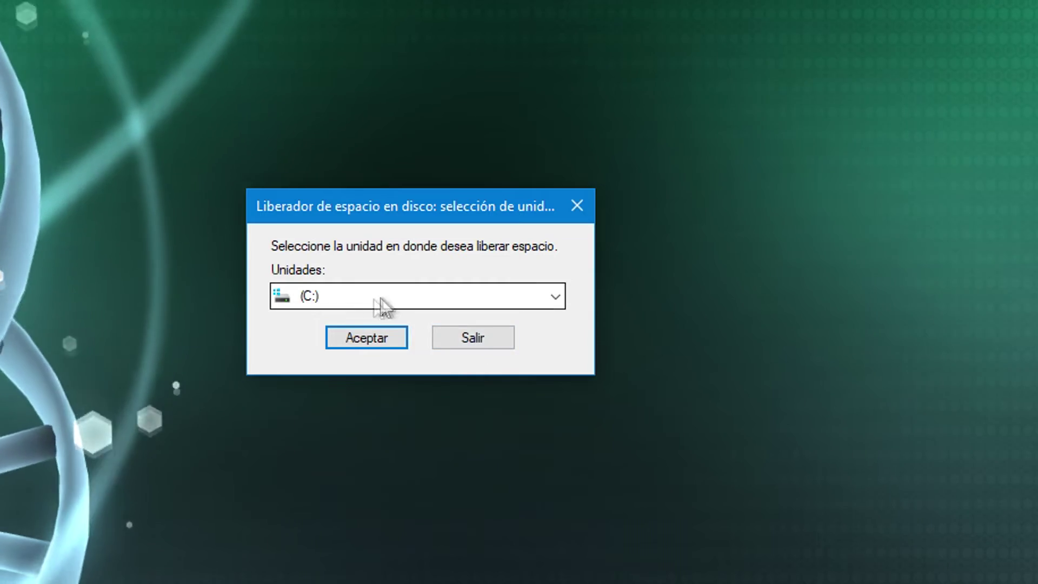
Choose drive (C:) as the unit to free up and place its cleanup window near the middle of the desktop.
{"action": "left_click", "coordinate": [381, 296]}
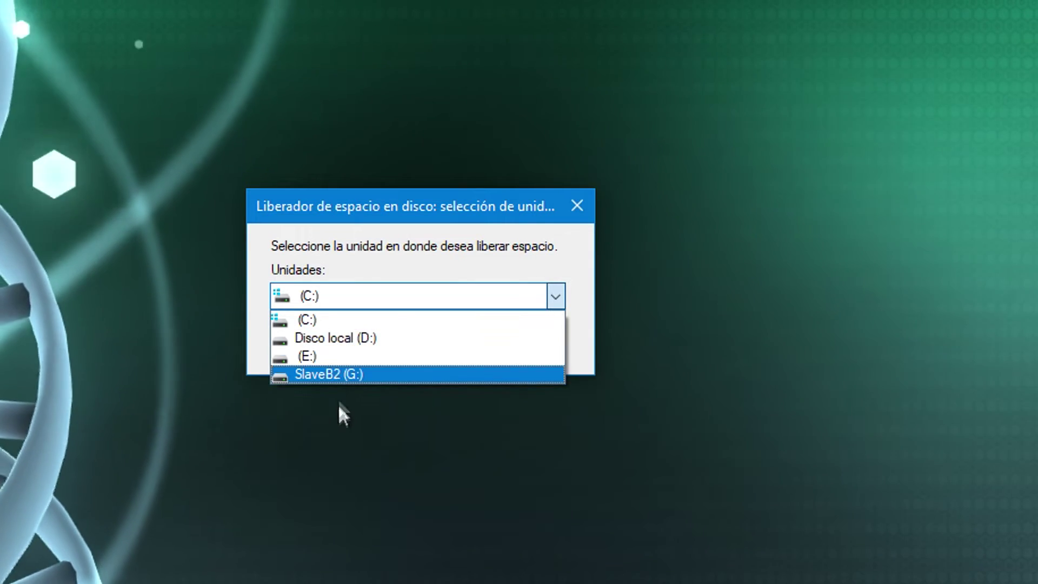
{"action": "left_click", "coordinate": [313, 319]}
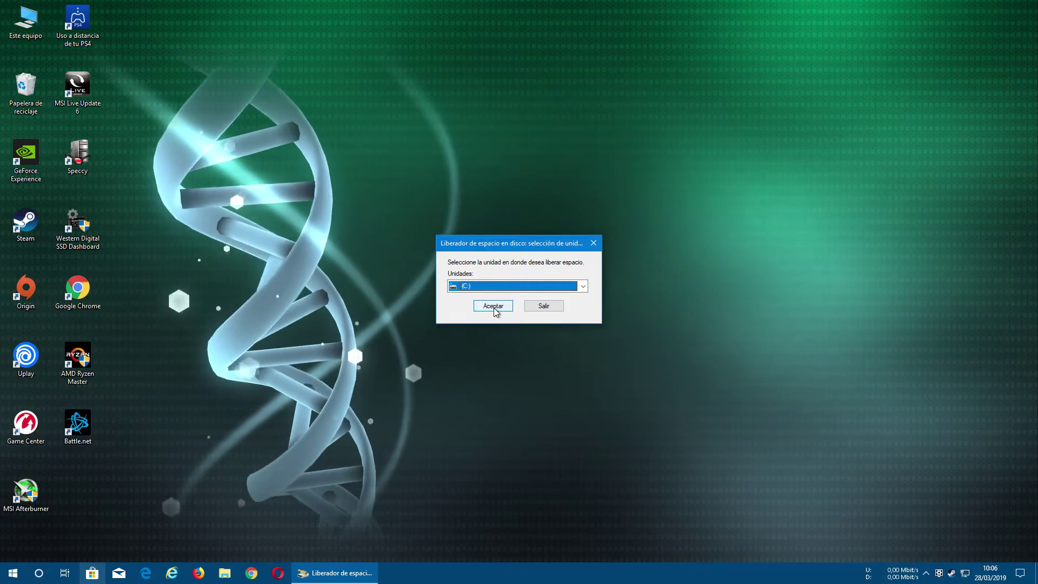
{"action": "left_click", "coordinate": [494, 307]}
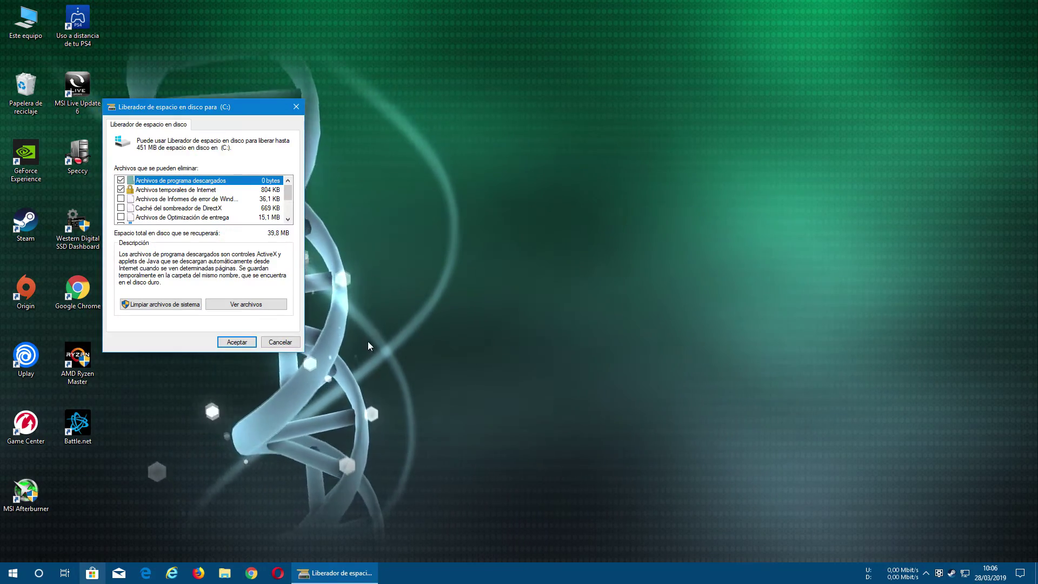
{"action": "left_click_drag", "start_coordinate": [192, 111], "coordinate": [559, 150]}
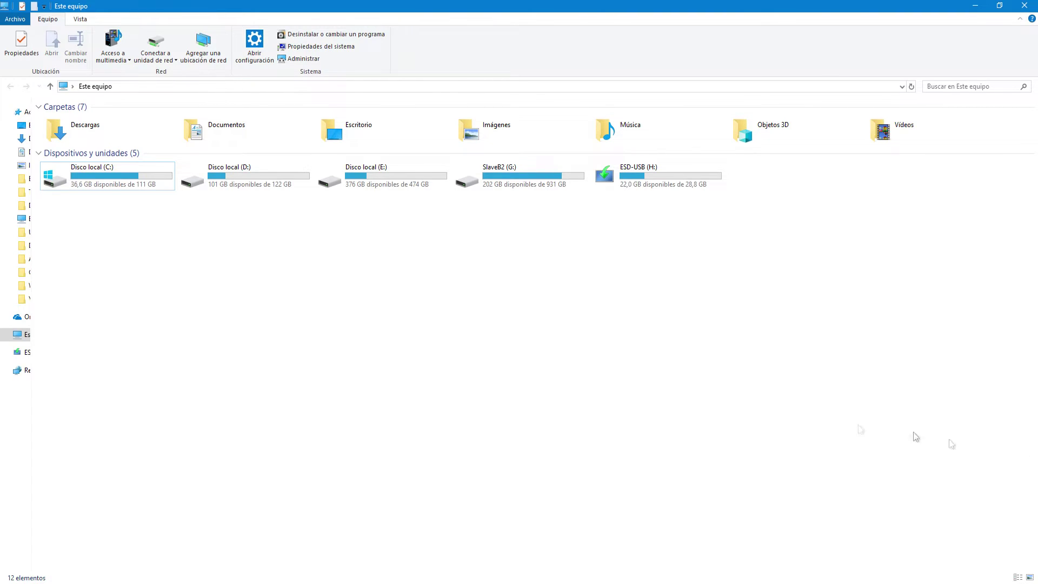
Start the space cleanup for Disco local (C:) from the drive's properties.
{"action": "right_click", "coordinate": [110, 187]}
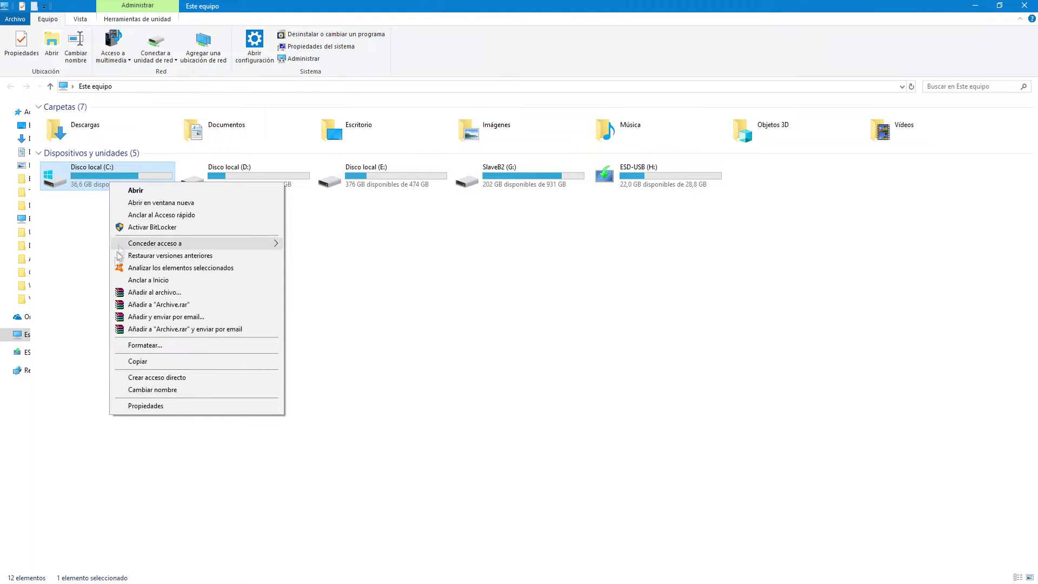
{"action": "left_click", "coordinate": [176, 407]}
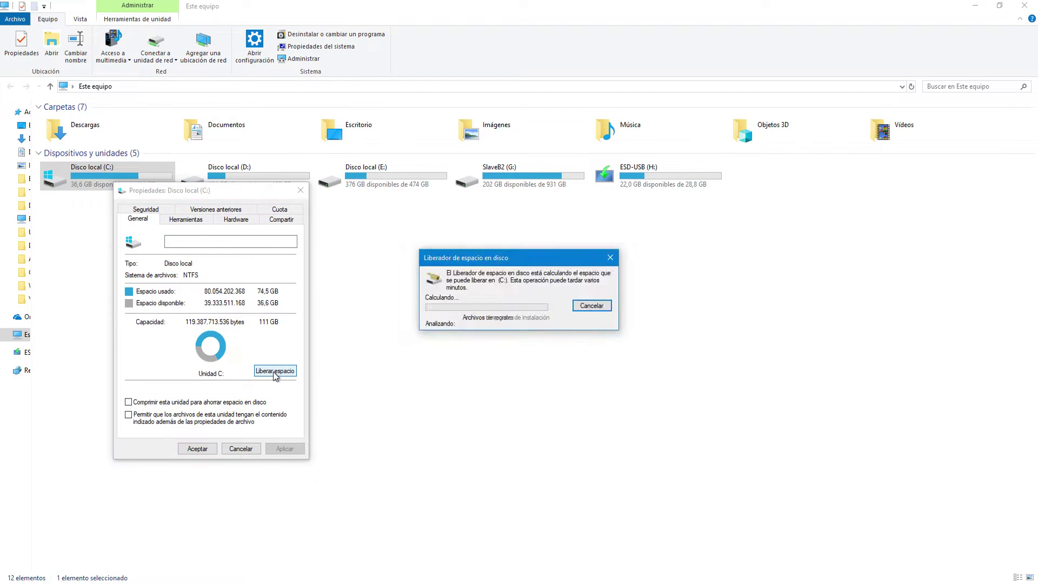
{"action": "left_click_drag", "start_coordinate": [174, 72], "coordinate": [495, 183]}
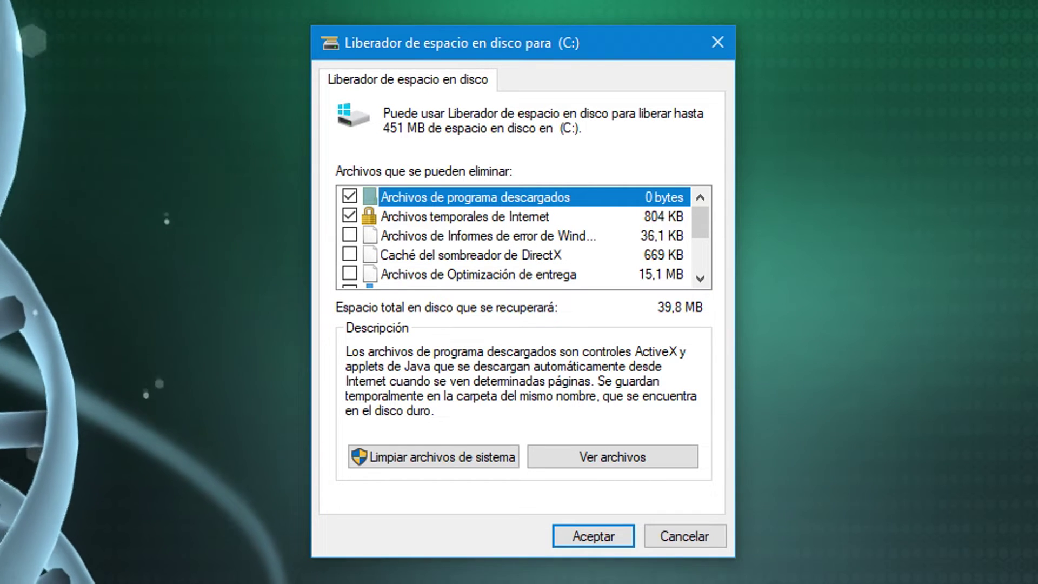
Extend the cleanup to system files, with (C:) as the drive to analyse.
{"action": "left_click", "coordinate": [457, 463]}
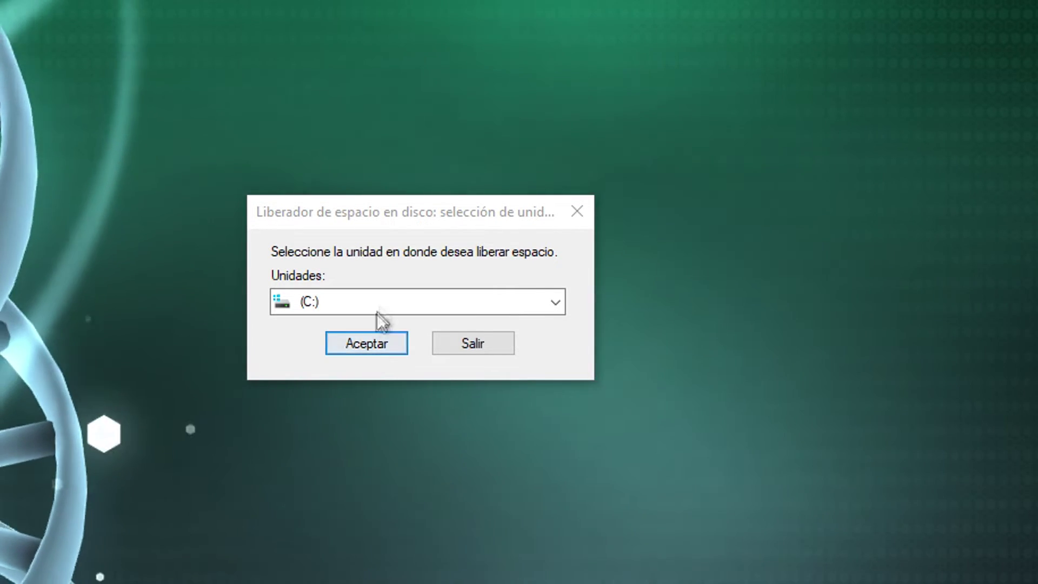
{"action": "left_click", "coordinate": [352, 344]}
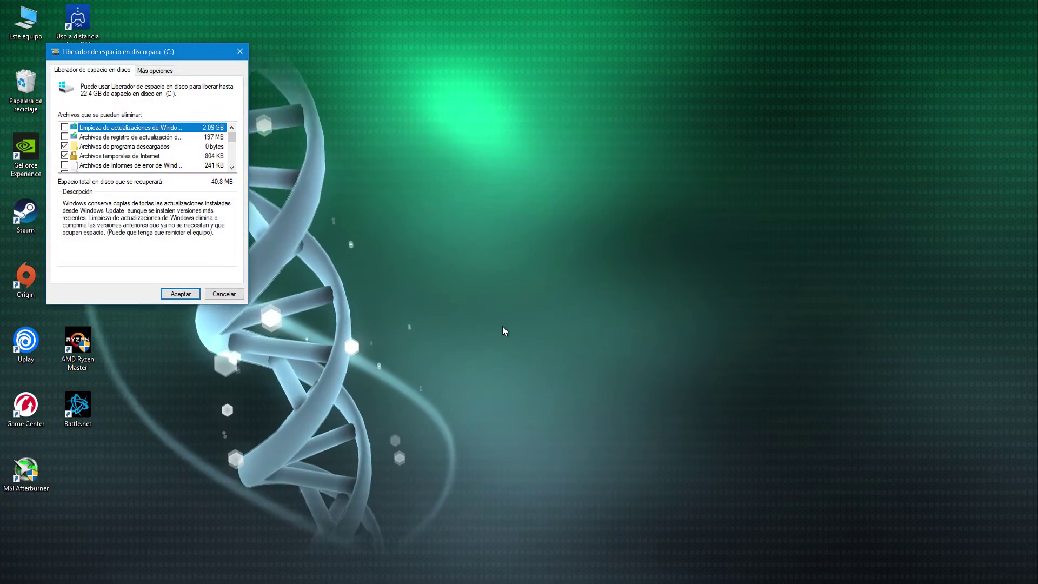
{"action": "left_click_drag", "start_coordinate": [174, 54], "coordinate": [572, 160]}
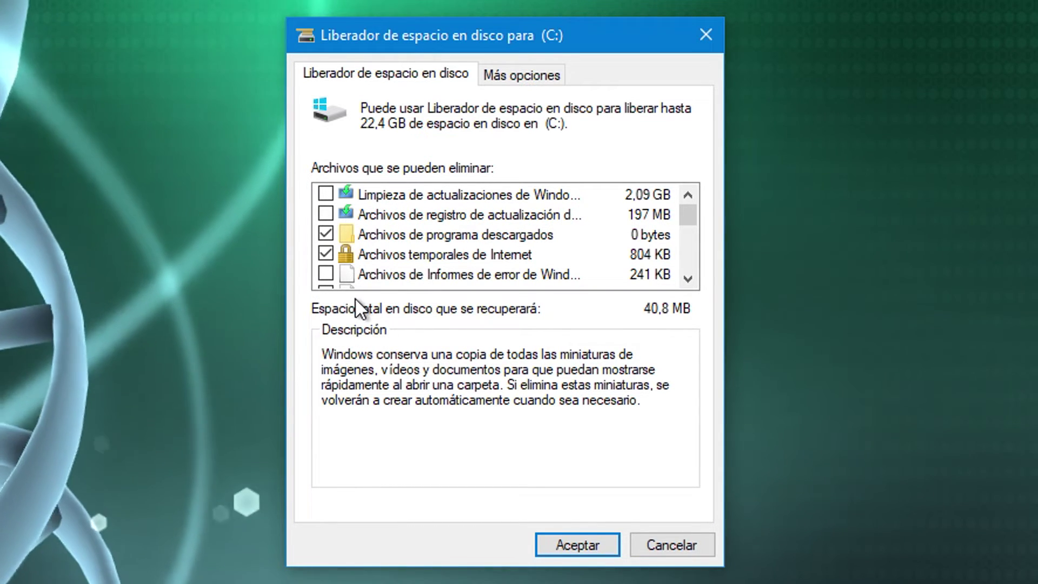
Mark "Instalaciones anteriores de Windows" for deletion in the list of removable files.
{"action": "left_click", "coordinate": [688, 279]}
{"action": "left_click", "coordinate": [688, 279]}
{"action": "left_click", "coordinate": [688, 278]}
{"action": "left_click", "coordinate": [688, 279]}
{"action": "left_click", "coordinate": [694, 278]}
{"action": "left_click", "coordinate": [693, 278]}
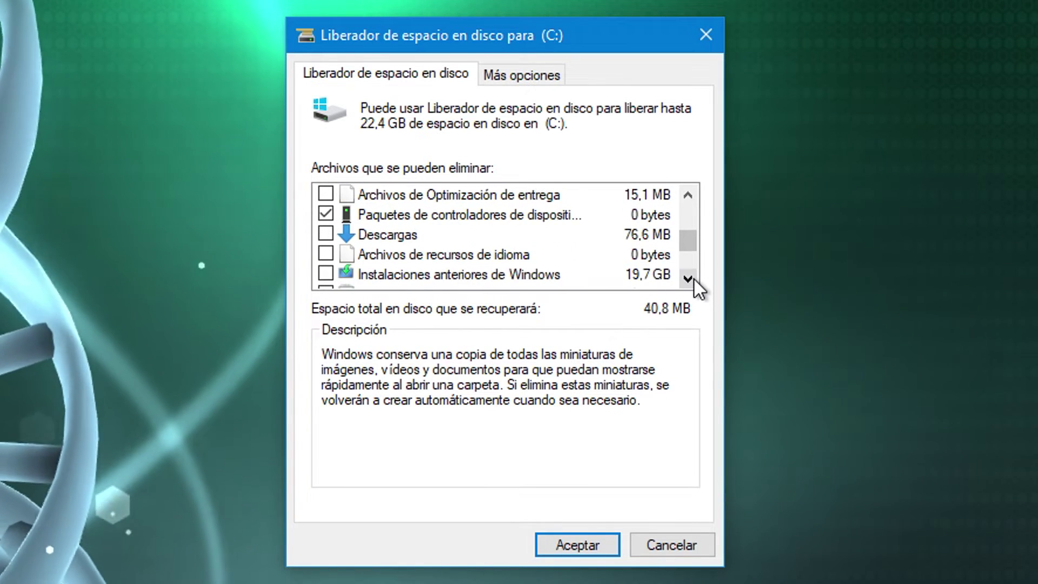
{"action": "left_click", "coordinate": [694, 278]}
{"action": "left_click", "coordinate": [402, 255]}
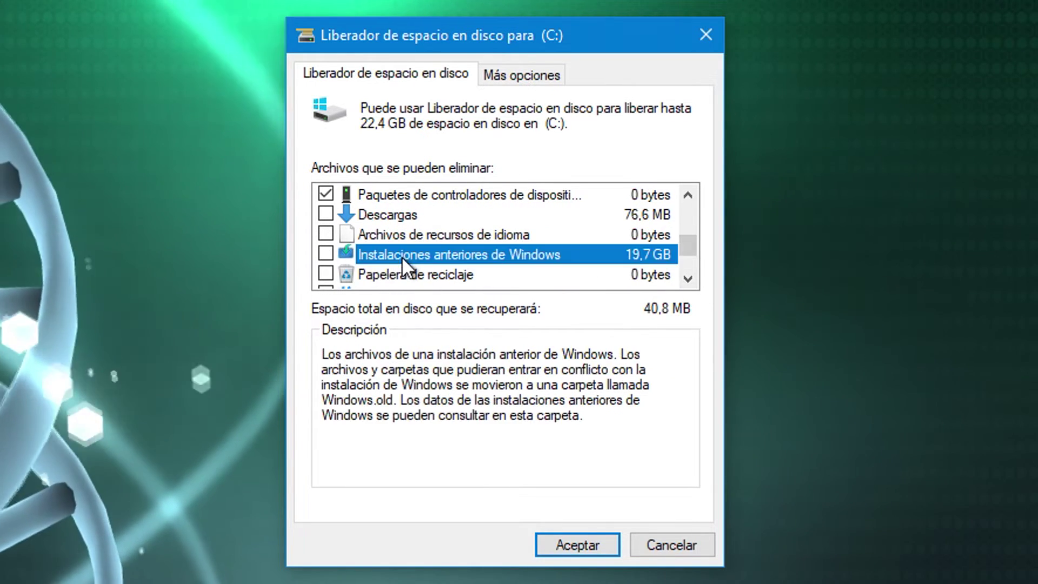
{"action": "left_click", "coordinate": [323, 254]}
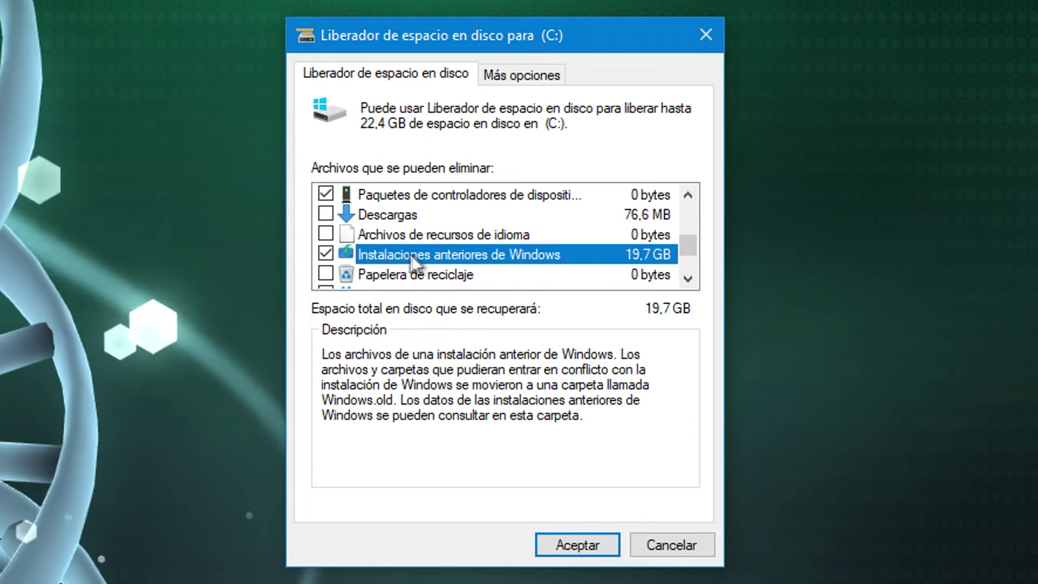
Review the neighbouring file categories and read the description of "Archivos temporales de Internet".
{"action": "left_click", "coordinate": [688, 279]}
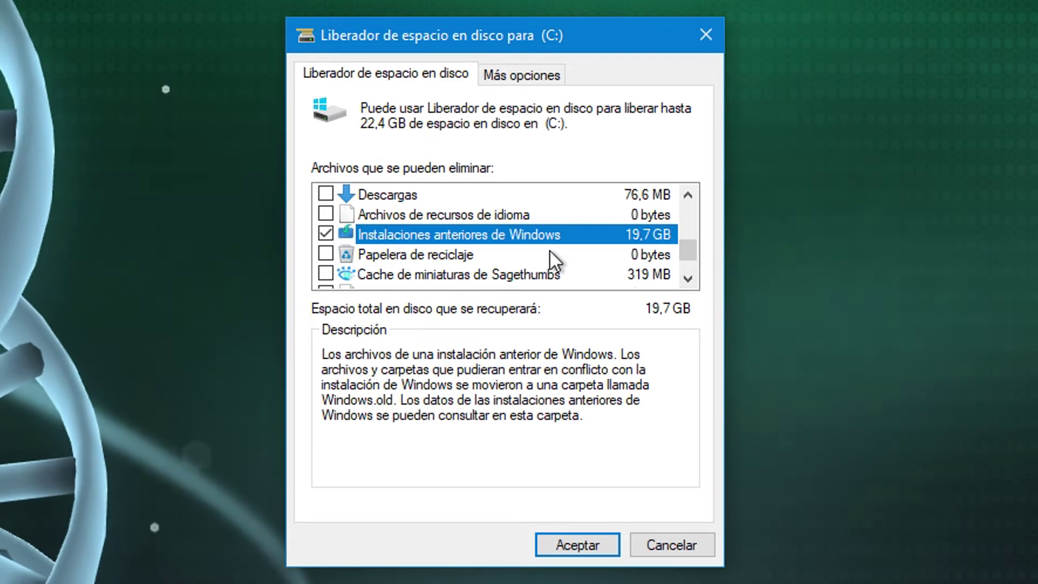
{"action": "left_click_drag", "start_coordinate": [689, 250], "coordinate": [701, 199]}
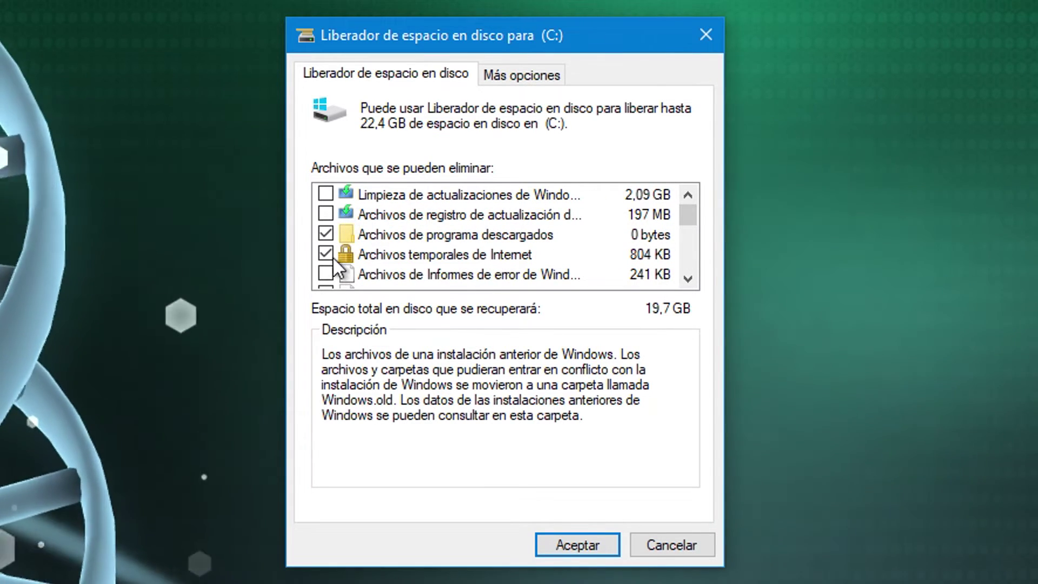
{"action": "left_click", "coordinate": [382, 260]}
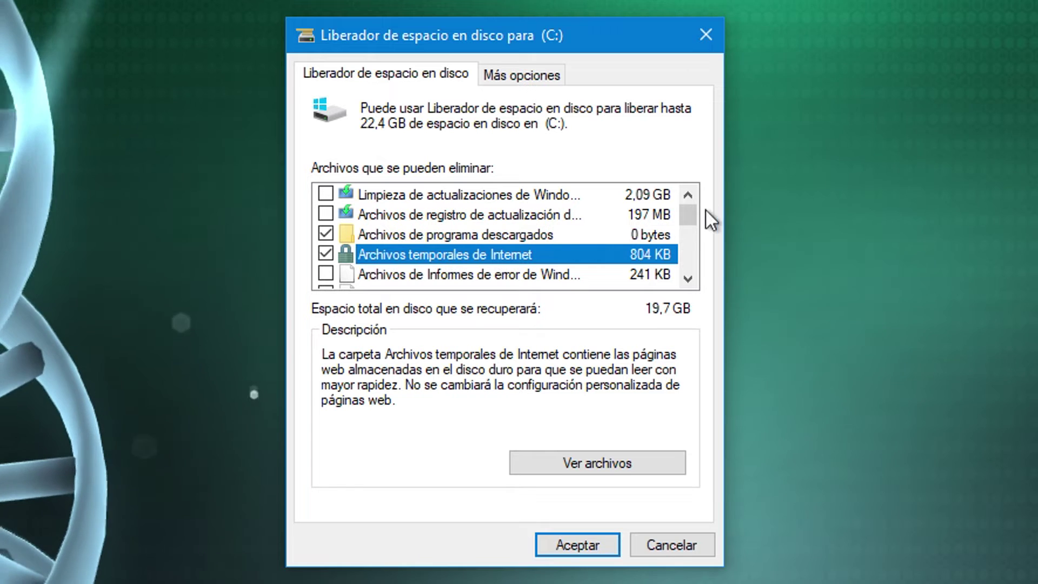
Include "Archivos temporales" in the cleanup and exclude "Miniaturas".
{"action": "left_click", "coordinate": [691, 280]}
{"action": "left_click", "coordinate": [691, 280]}
{"action": "left_click", "coordinate": [691, 281]}
{"action": "left_click", "coordinate": [691, 281]}
{"action": "left_click", "coordinate": [691, 280]}
{"action": "left_click", "coordinate": [691, 280]}
{"action": "left_click", "coordinate": [691, 280]}
{"action": "left_click", "coordinate": [691, 280]}
{"action": "left_click", "coordinate": [691, 281]}
{"action": "left_click", "coordinate": [691, 281]}
{"action": "left_click", "coordinate": [326, 254]}
{"action": "left_click", "coordinate": [326, 273]}
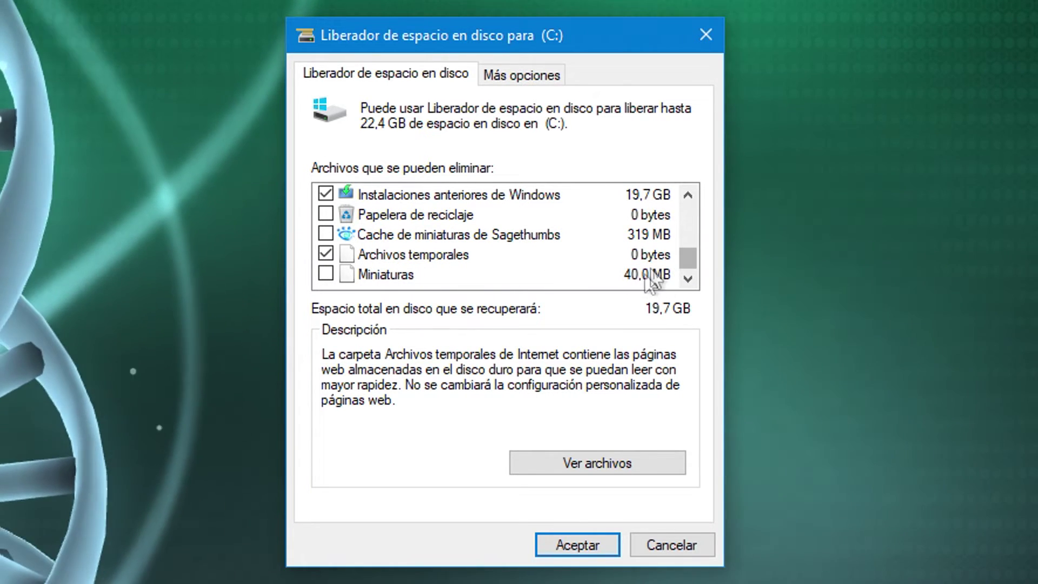
Exclude "Archivos de programa descargados" and the "Paquetes de controladores" category from the files being cleaned up.
{"action": "left_click", "coordinate": [689, 194]}
{"action": "left_click", "coordinate": [688, 194]}
{"action": "left_click", "coordinate": [689, 193]}
{"action": "left_click", "coordinate": [689, 194]}
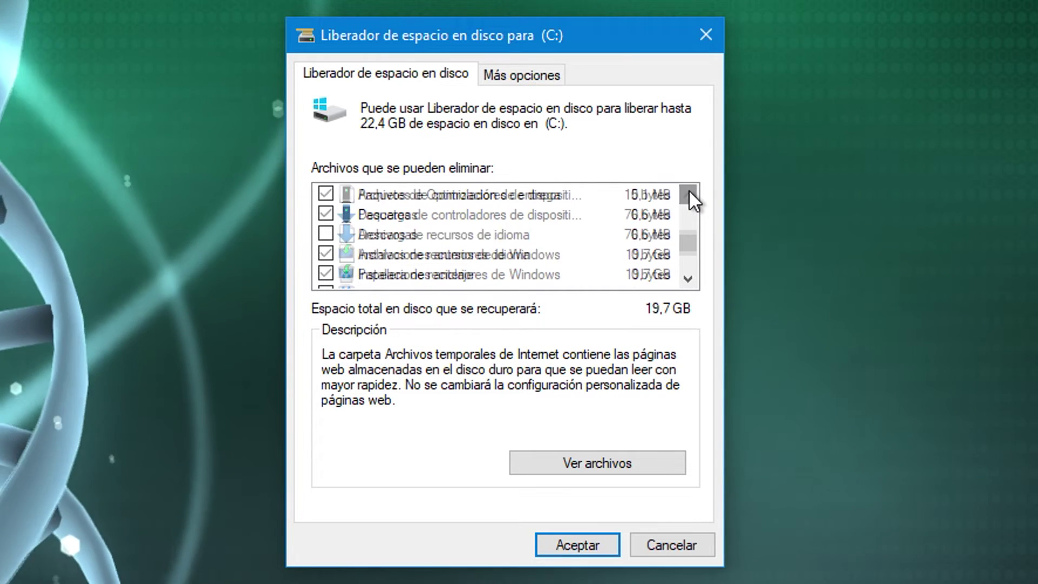
{"action": "left_click", "coordinate": [688, 194]}
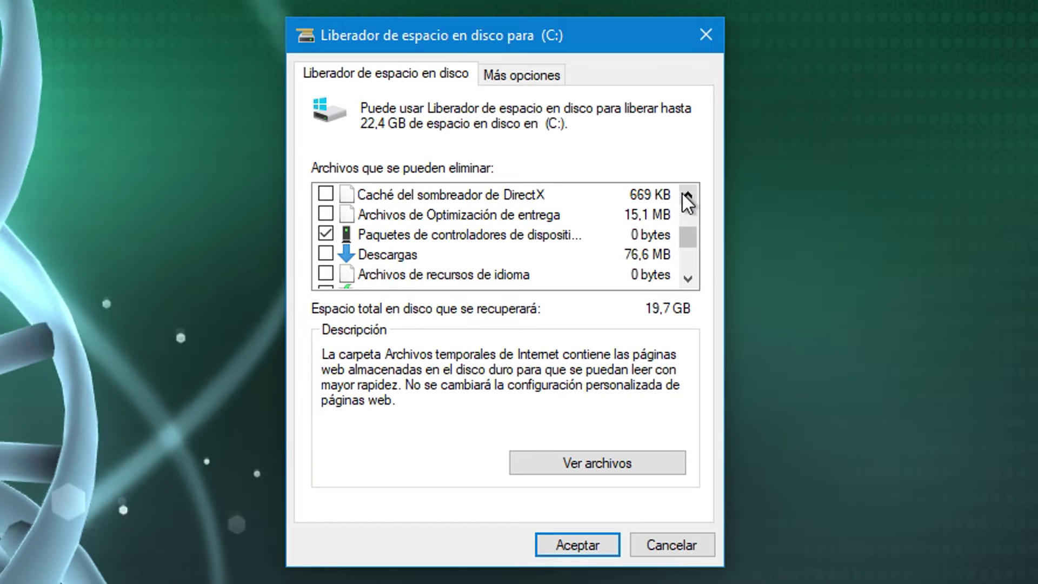
{"action": "left_click", "coordinate": [687, 193]}
{"action": "left_click", "coordinate": [687, 194]}
{"action": "left_click", "coordinate": [688, 194]}
{"action": "left_click", "coordinate": [689, 193]}
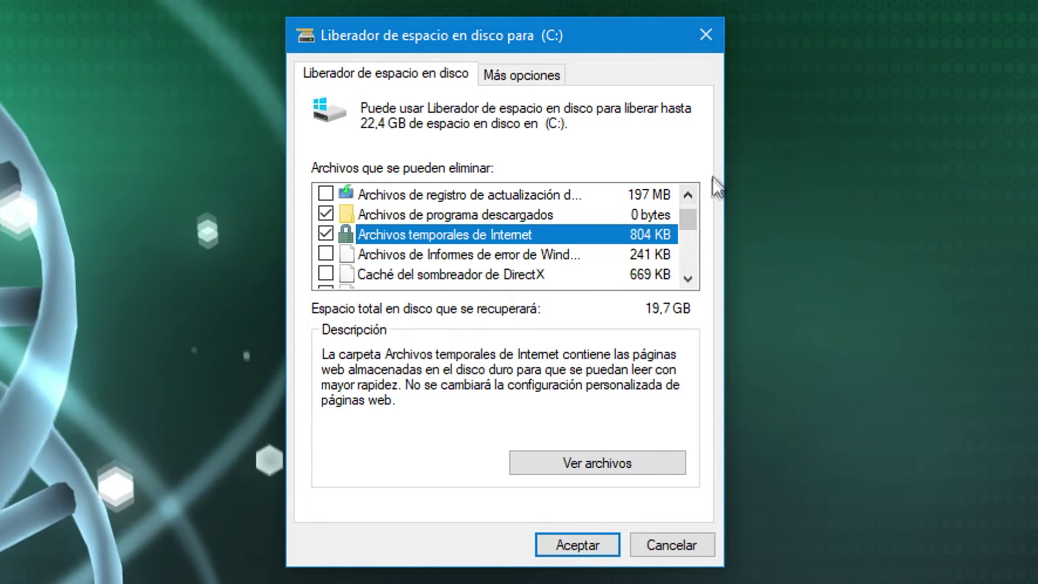
{"action": "left_click", "coordinate": [326, 213]}
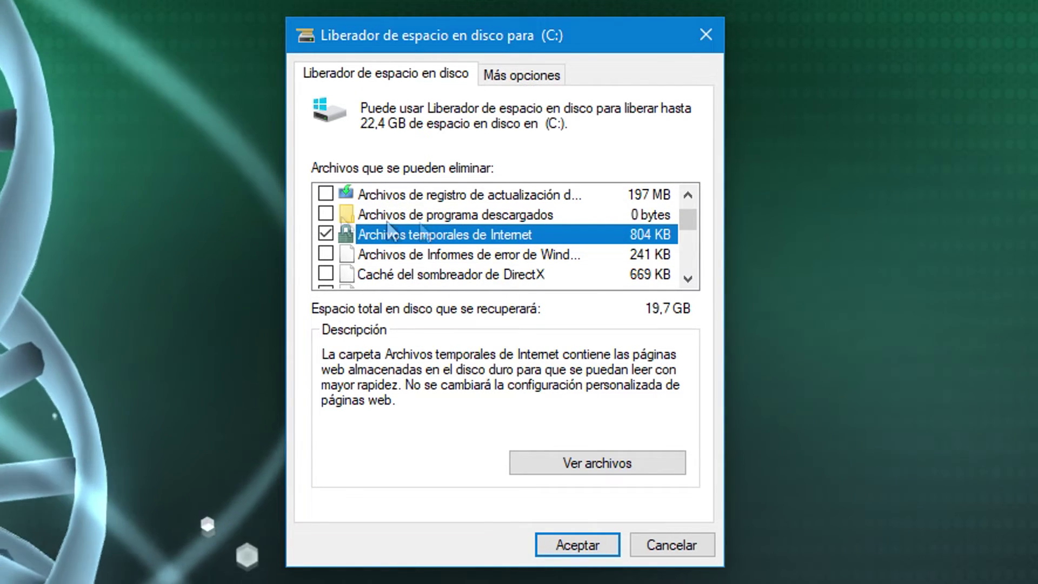
{"action": "left_click_drag", "start_coordinate": [688, 218], "coordinate": [703, 245]}
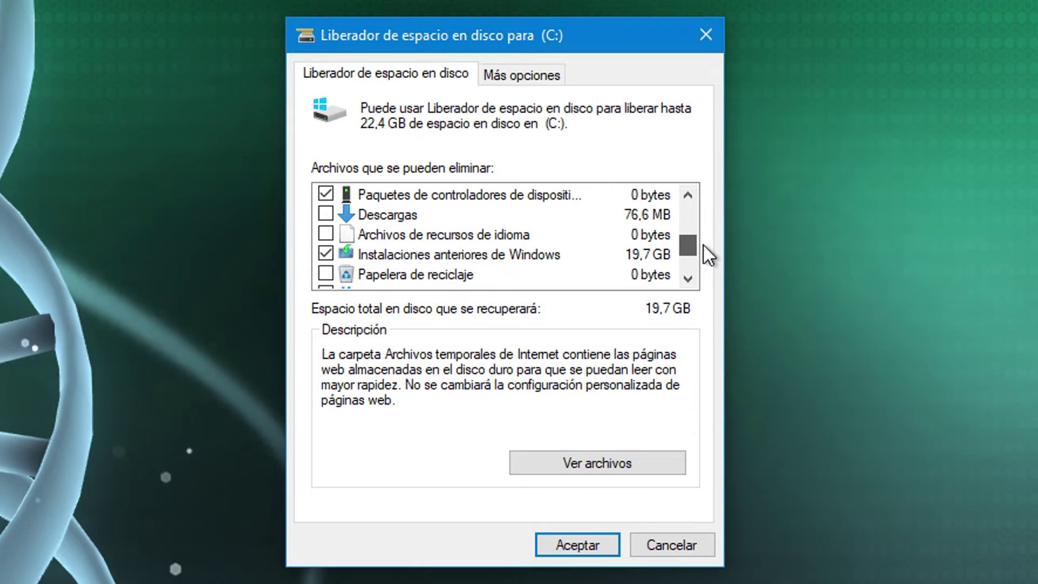
{"action": "left_click", "coordinate": [326, 195]}
{"action": "left_click_drag", "start_coordinate": [683, 248], "coordinate": [693, 227]}
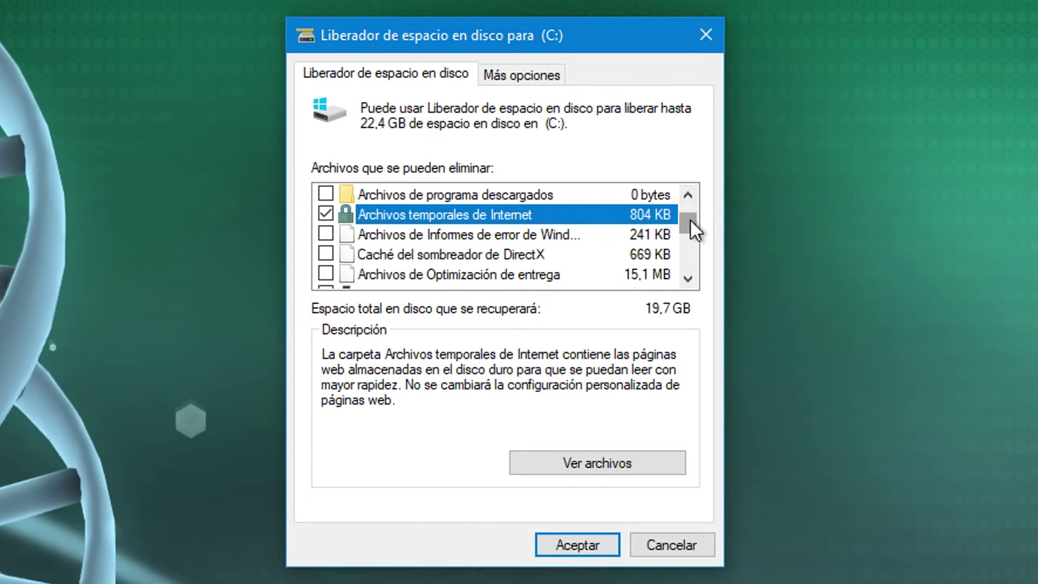
{"action": "left_click_drag", "start_coordinate": [690, 218], "coordinate": [683, 257]}
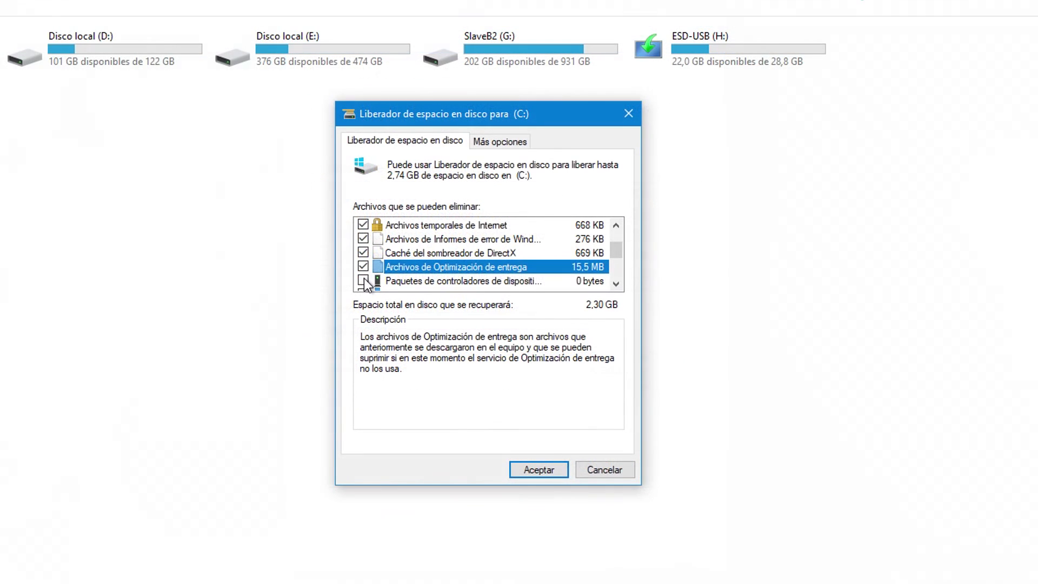
Mark the remaining file categories for deletion, including the "Paquetes de controladores" category, "Descargas", "Archivos temporales" and "Miniaturas".
{"action": "left_click", "coordinate": [363, 280]}
{"action": "scroll", "coordinate": [364, 278], "scroll_direction": "down", "scroll_amount": 1}
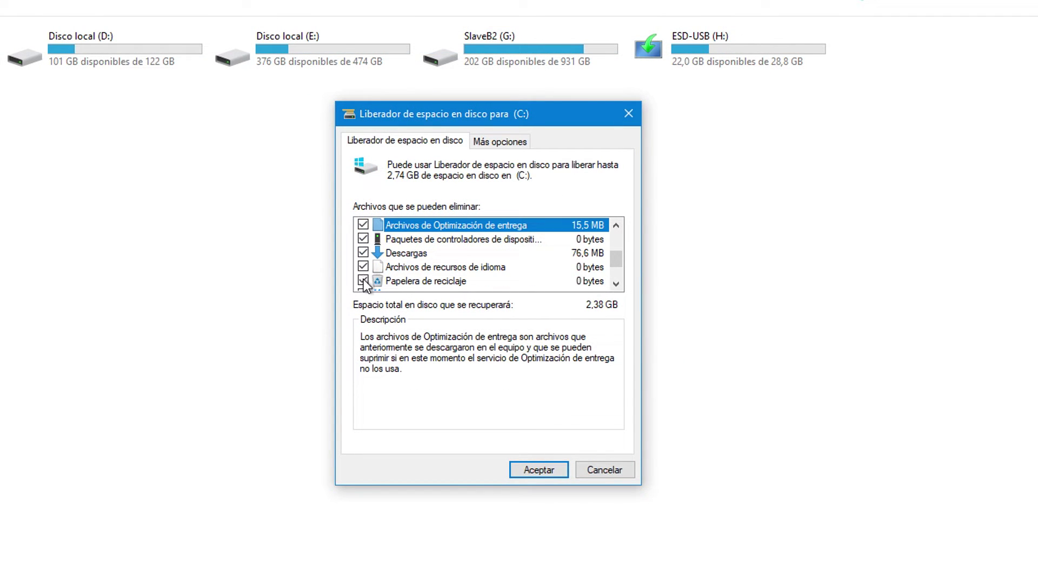
{"action": "scroll", "coordinate": [363, 279], "scroll_direction": "down", "scroll_amount": 1}
{"action": "left_click", "coordinate": [363, 267]}
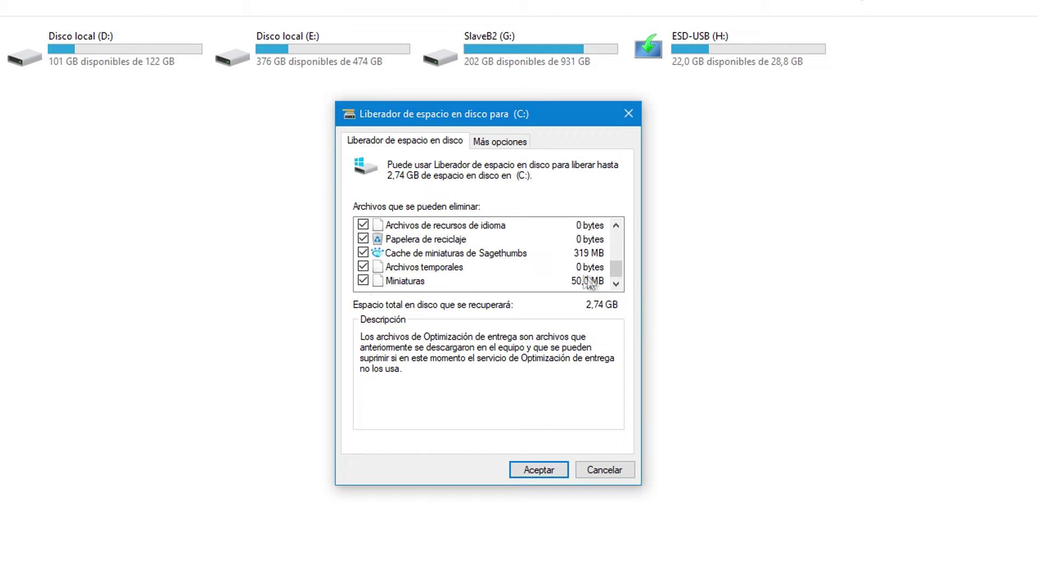
{"action": "mouse_move", "coordinate": [618, 275]}
{"action": "left_mouse_down"}
{"action": "mouse_move", "coordinate": [631, 235]}
{"action": "mouse_move", "coordinate": [632, 280]}
{"action": "mouse_move", "coordinate": [622, 233]}
{"action": "mouse_move", "coordinate": [622, 271]}
{"action": "left_mouse_up"}
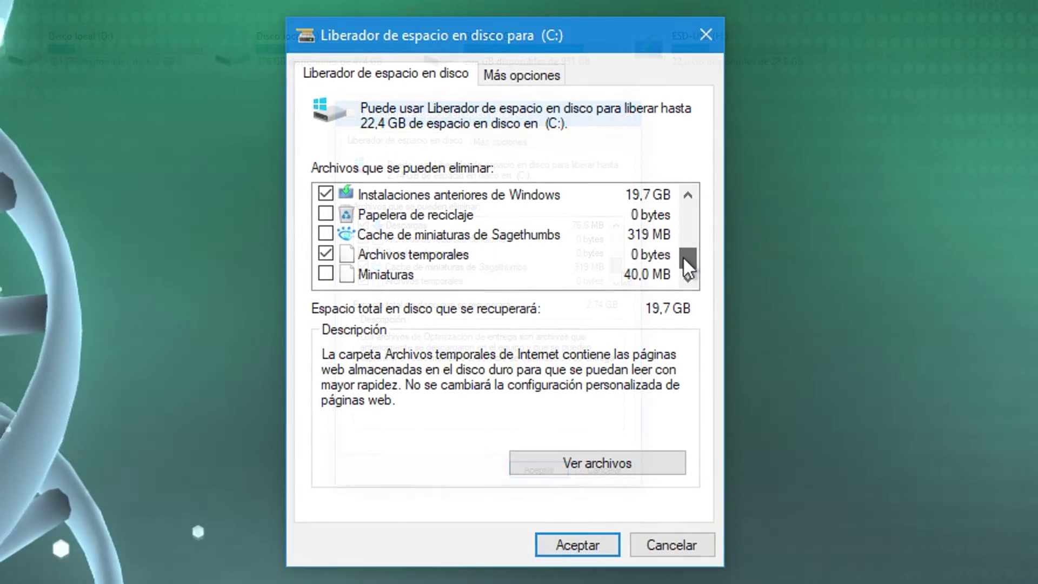
Read the description of "Instalaciones anteriores de Windows", then run the cleanup and confirm permanent deletion of the selected files.
{"action": "left_click_drag", "start_coordinate": [688, 263], "coordinate": [694, 246]}
{"action": "left_click", "coordinate": [400, 252]}
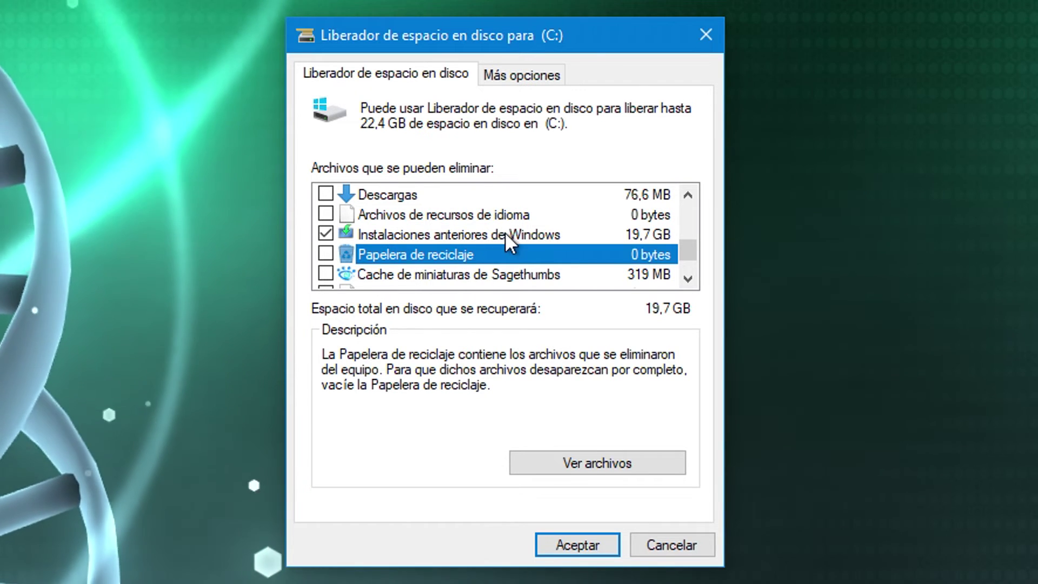
{"action": "left_click", "coordinate": [504, 232]}
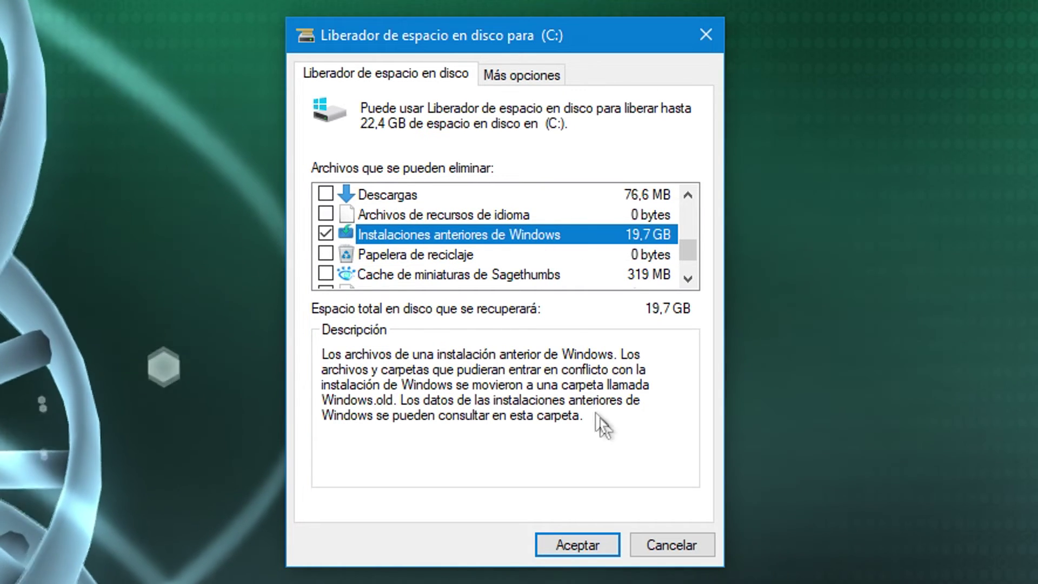
{"action": "left_click", "coordinate": [575, 543]}
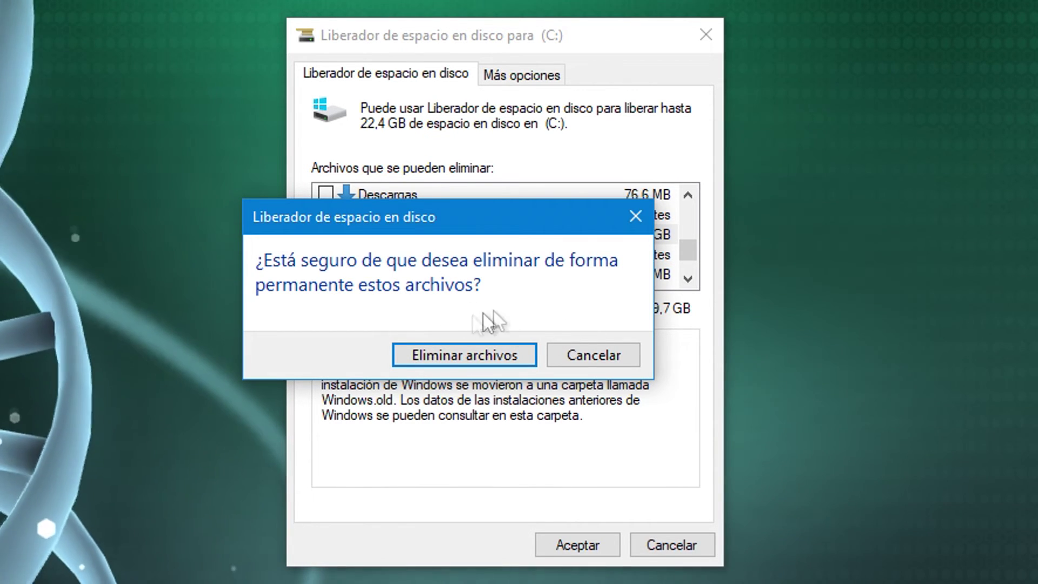
{"action": "left_click", "coordinate": [457, 361]}
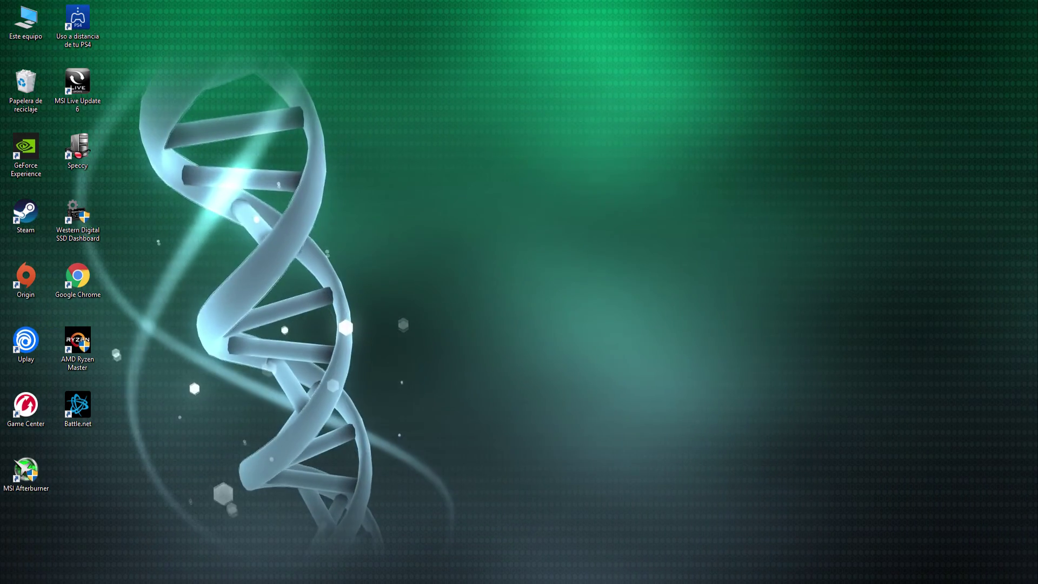
Inspect the root folders of drive C: for Windows.old and check the drive's used and free space in its properties.
{"action": "double_click", "coordinate": [38, 34]}
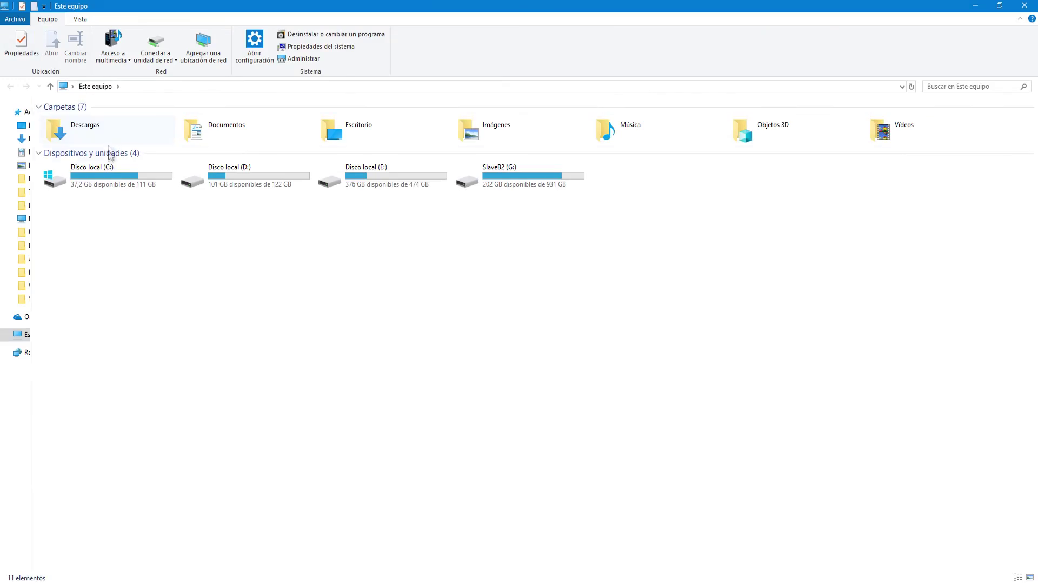
{"action": "double_click", "coordinate": [105, 186]}
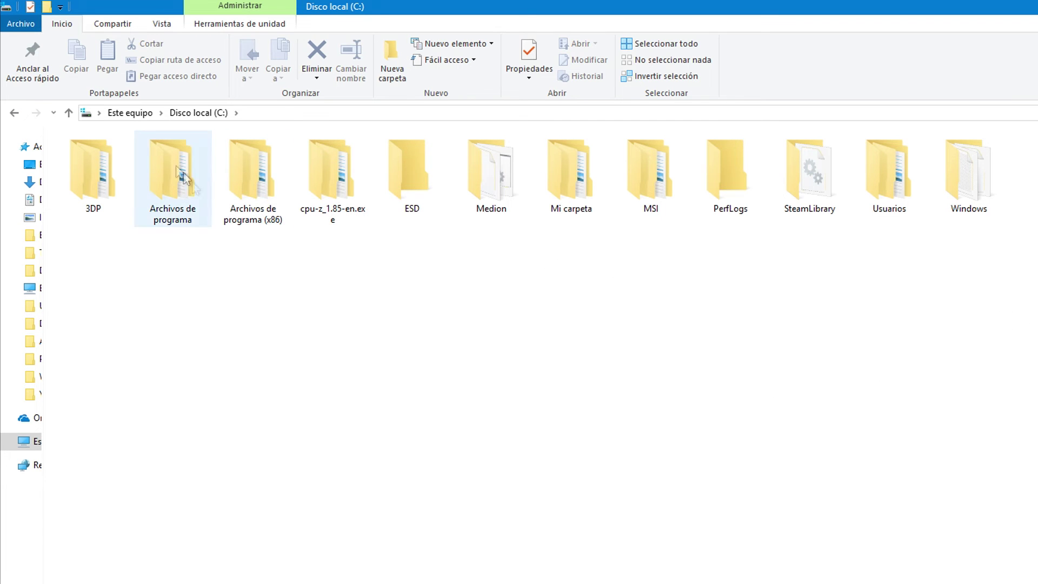
{"action": "left_click", "coordinate": [129, 113]}
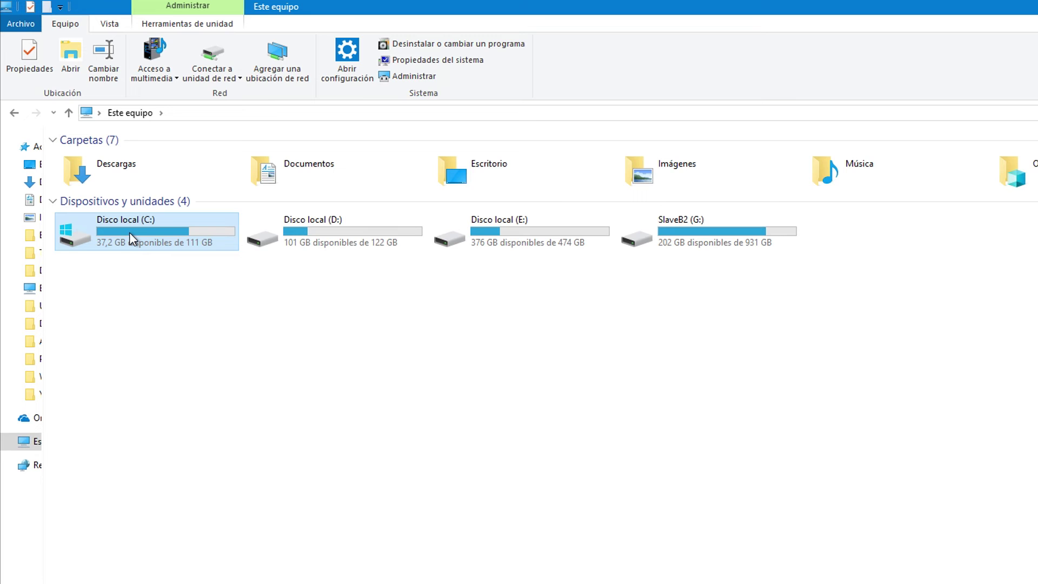
{"action": "right_click", "coordinate": [129, 232]}
{"action": "left_click", "coordinate": [179, 530]}
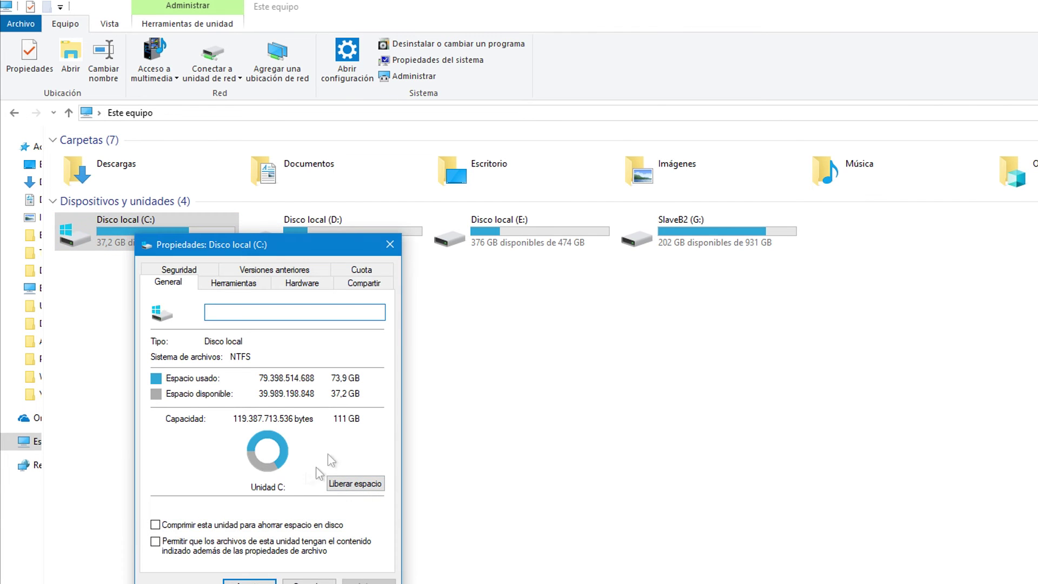
{"action": "left_click", "coordinate": [390, 246]}
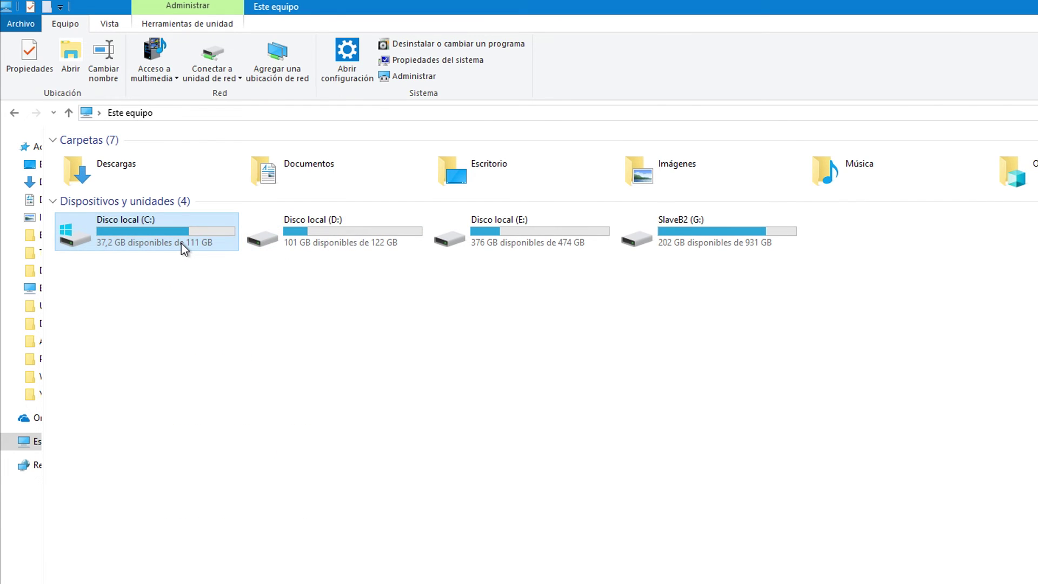
Recheck the root folders and available space of drive C:, and close the file explorer window.
{"action": "double_click", "coordinate": [181, 242]}
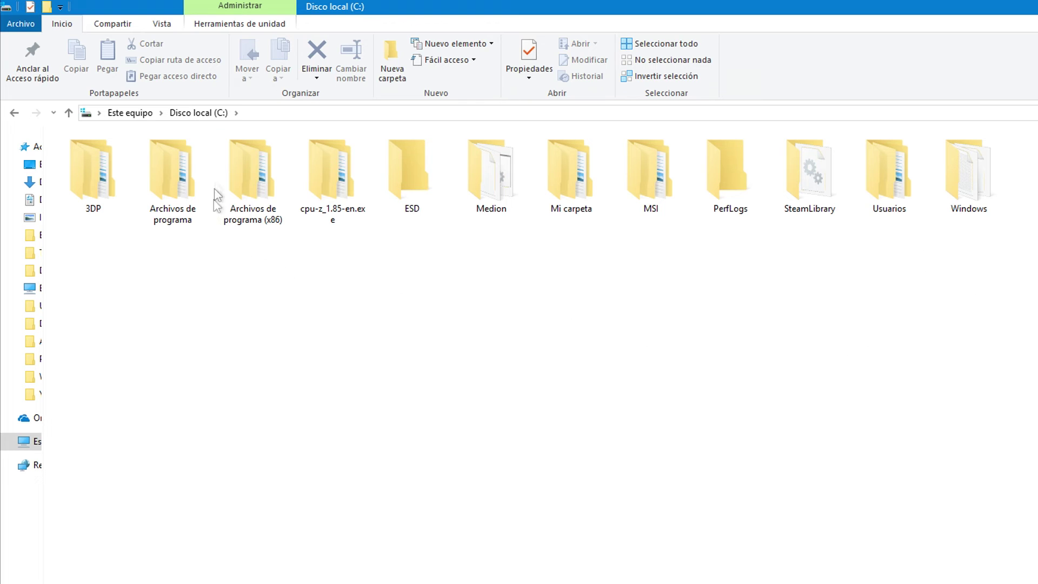
{"action": "left_click", "coordinate": [117, 115]}
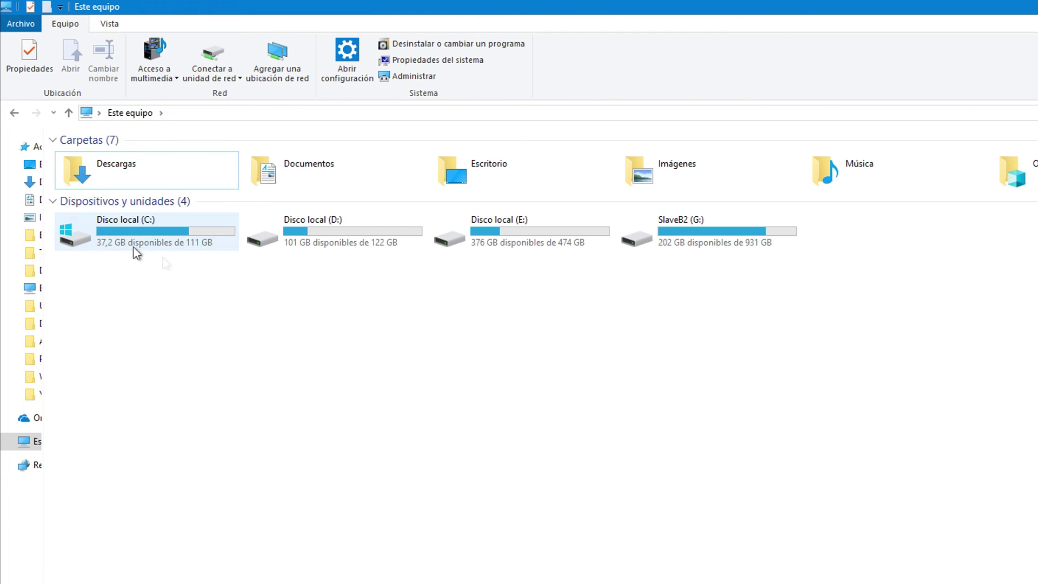
{"action": "left_click", "coordinate": [178, 246]}
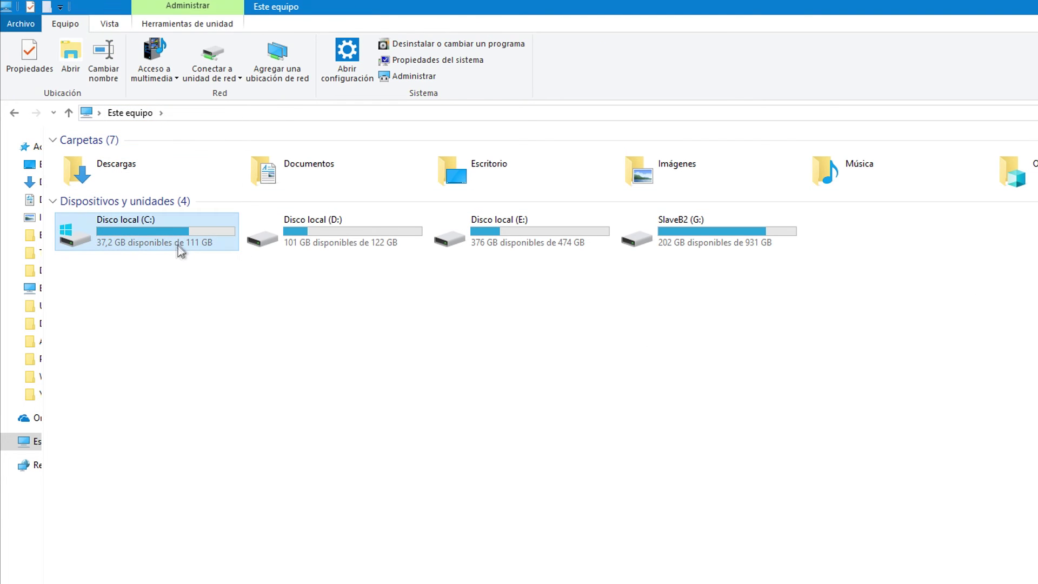
{"action": "double_click", "coordinate": [141, 241]}
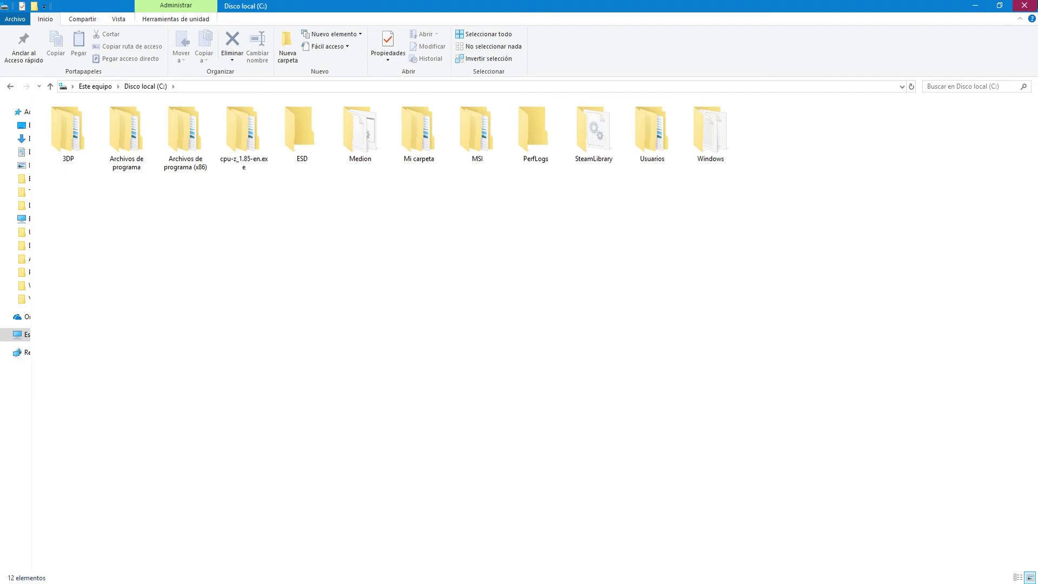
{"action": "left_click", "coordinate": [1026, 6]}
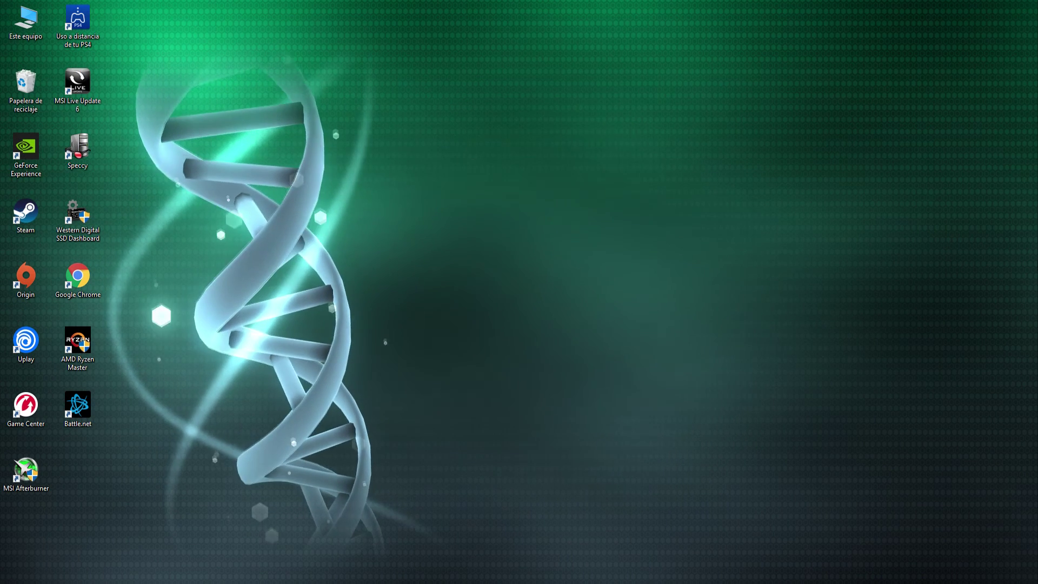